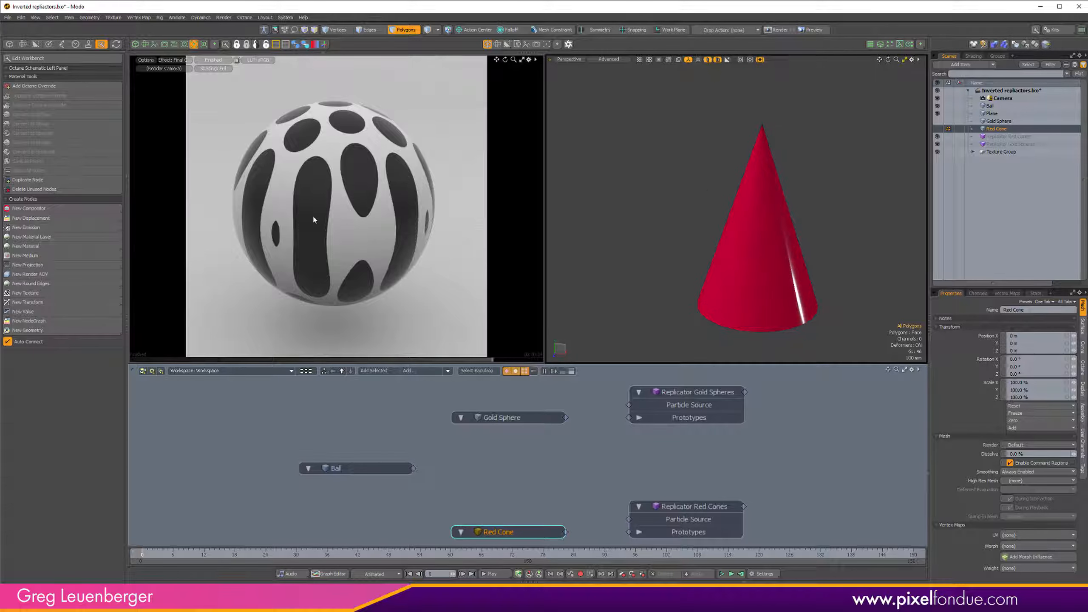
# - Inspect the Gold Sphere prototype mesh up close, deselect it, and show the inactive scene items in the perspective view
pyautogui.click(996, 121)
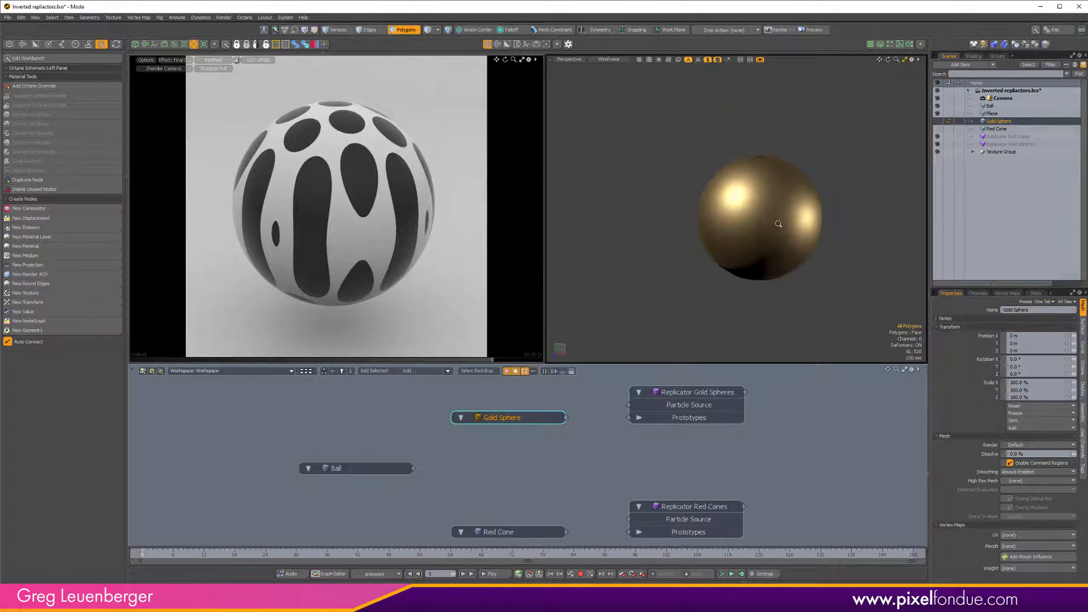
pyautogui.keyDown('ctrl'); pyautogui.keyDown('alt'); pyautogui.moveTo(778, 223); pyautogui.dragTo(806, 234); pyautogui.keyUp('alt'); pyautogui.keyUp('ctrl')
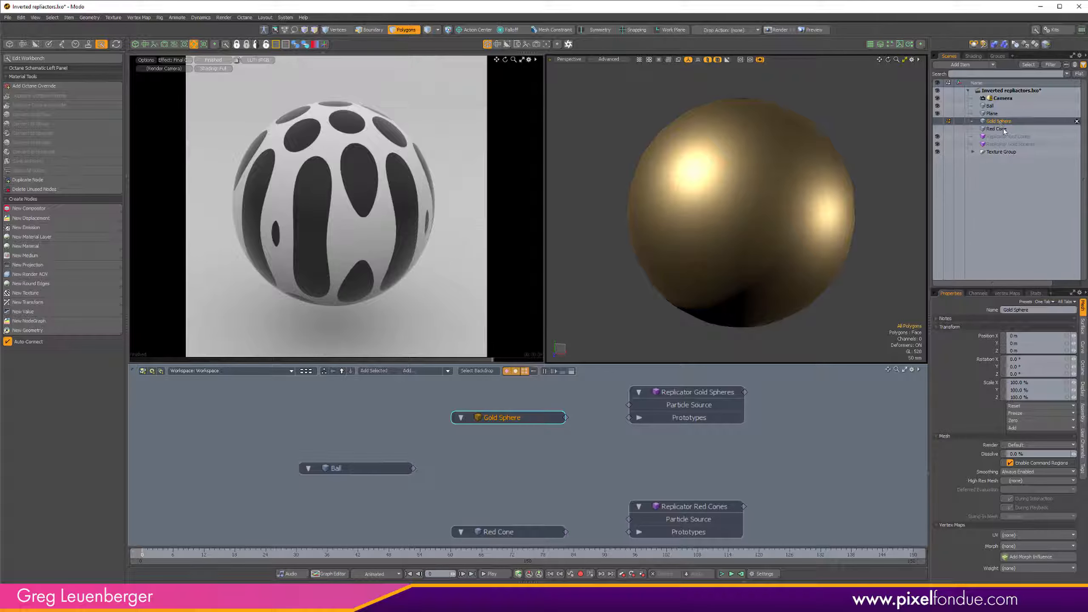
pyautogui.click(985, 184)
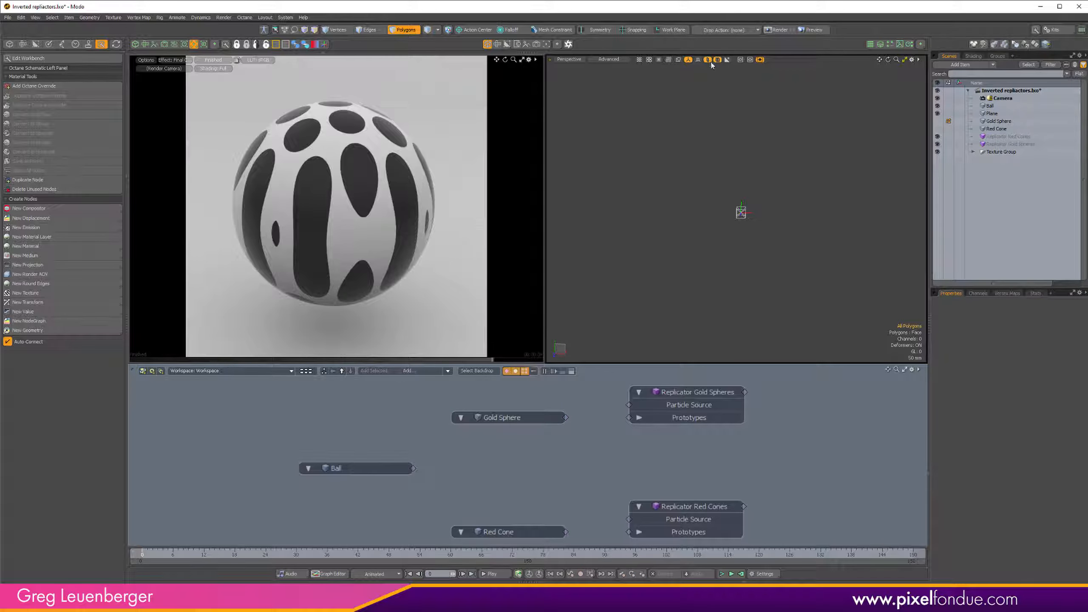
pyautogui.click(708, 60)
pyautogui.keyDown('ctrl'); pyautogui.keyDown('alt'); pyautogui.moveTo(776, 434); pyautogui.dragTo(757, 445); pyautogui.keyUp('alt'); pyautogui.keyUp('ctrl')
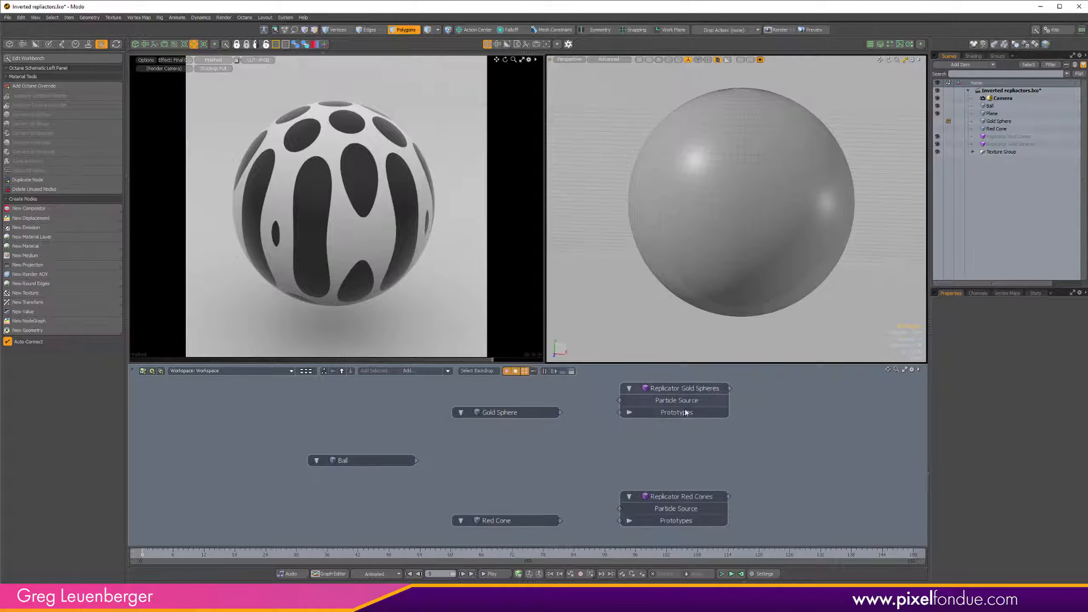
# - Connect Red Cone to the Prototypes of Replicator Red Cones, and Gold Sphere to the Prototypes of Replicator Gold Spheres
pyautogui.click(688, 391)
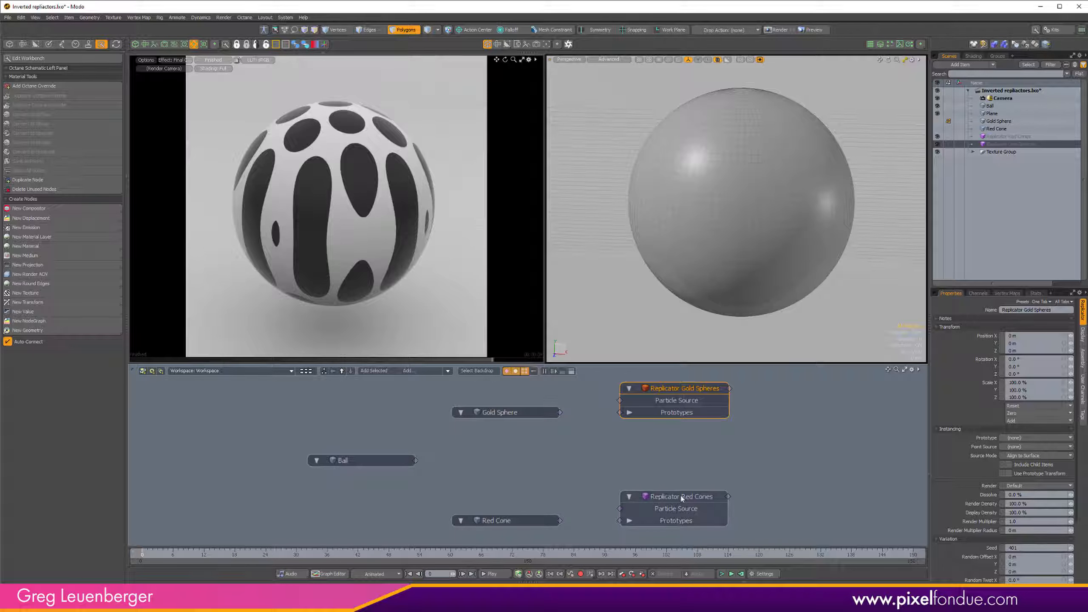
pyautogui.click(670, 518)
pyautogui.moveTo(560, 520); pyautogui.dragTo(620, 521)
pyautogui.moveTo(567, 413); pyautogui.dragTo(620, 412)
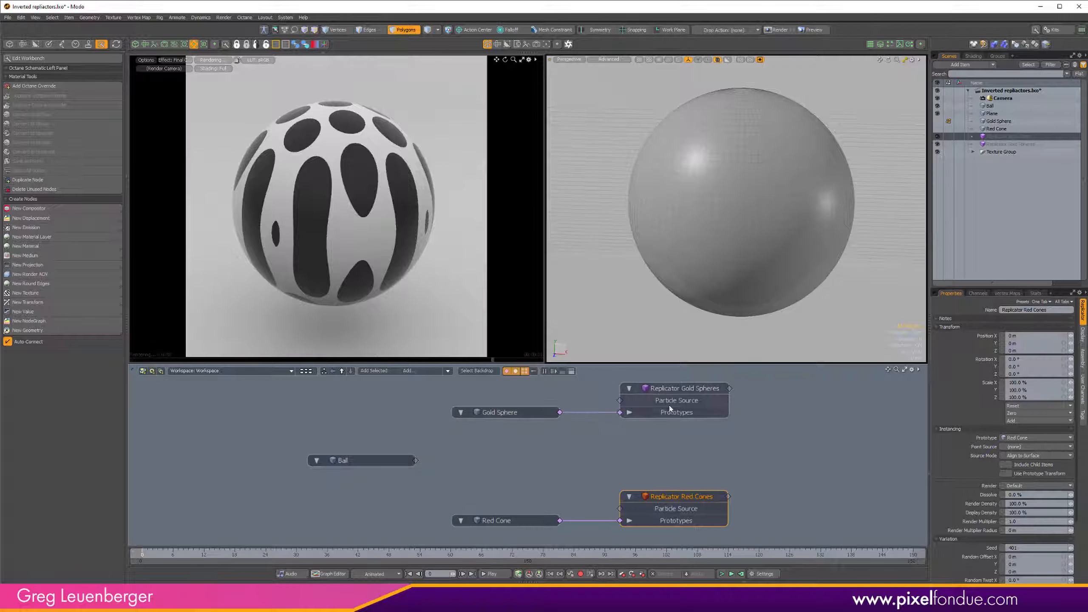
pyautogui.click(527, 468)
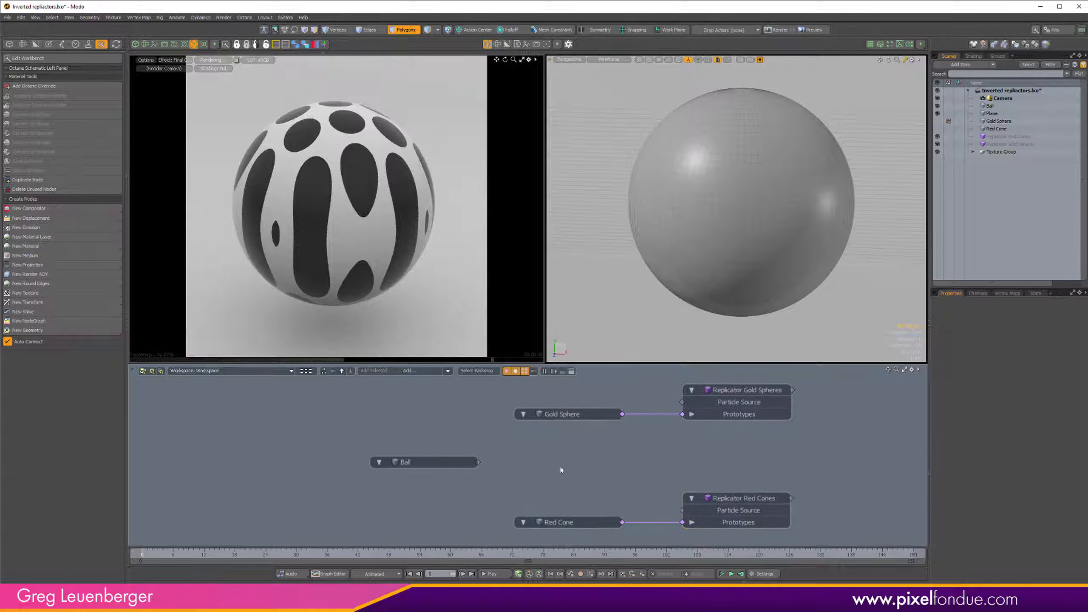
# - Add a Surface Particle Generator, place it in the schematic, and connect the Ball as its Surface Source
pyautogui.click(967, 69)
pyautogui.write('surface')
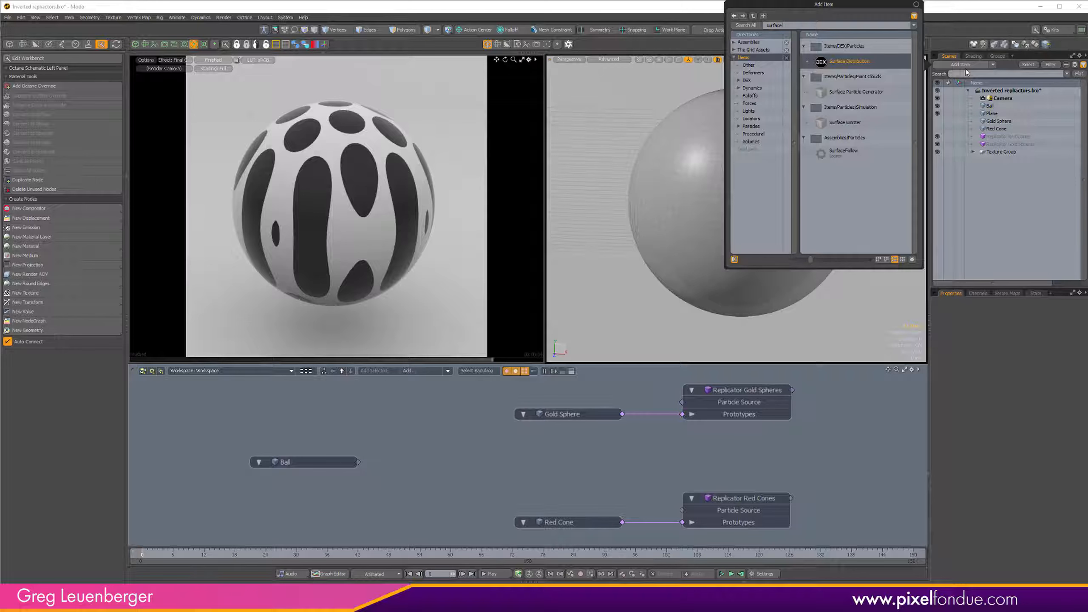
pyautogui.doubleClick(847, 92)
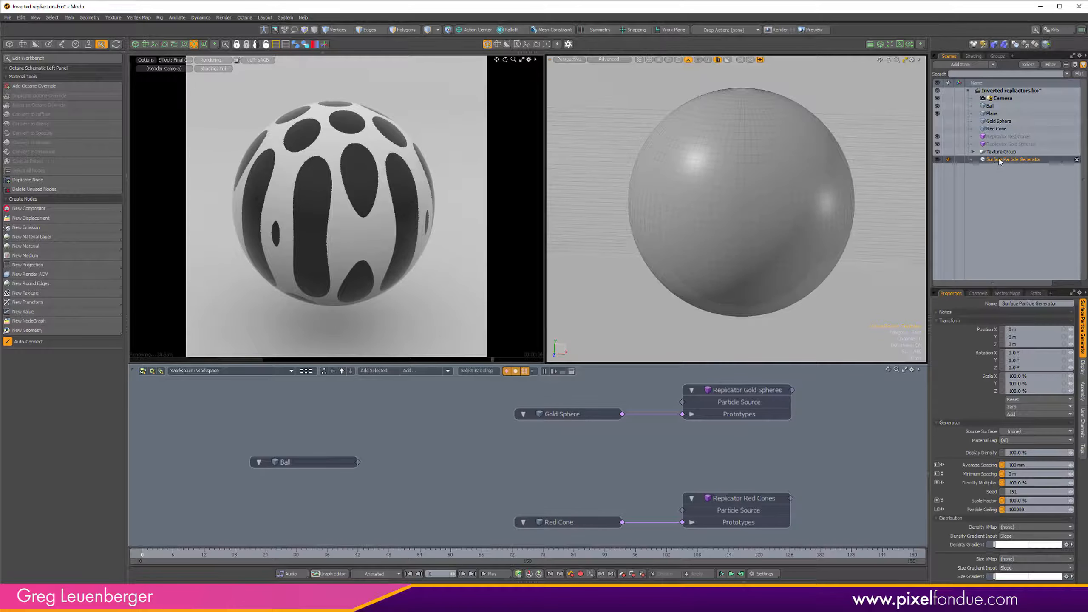
pyautogui.moveTo(998, 160); pyautogui.dragTo(417, 474)
pyautogui.click(300, 462)
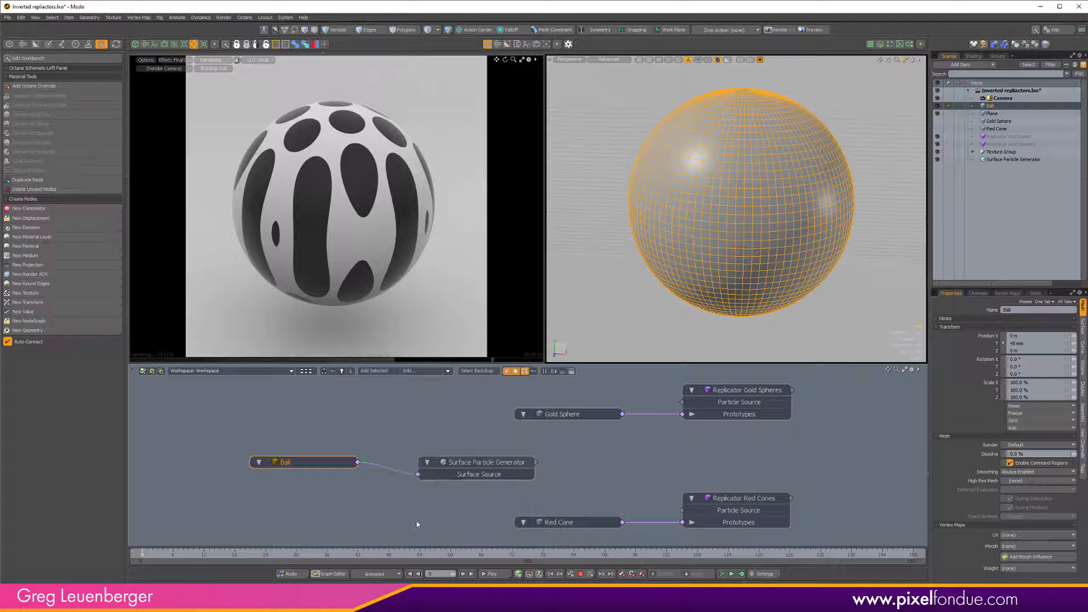
pyautogui.click(582, 483)
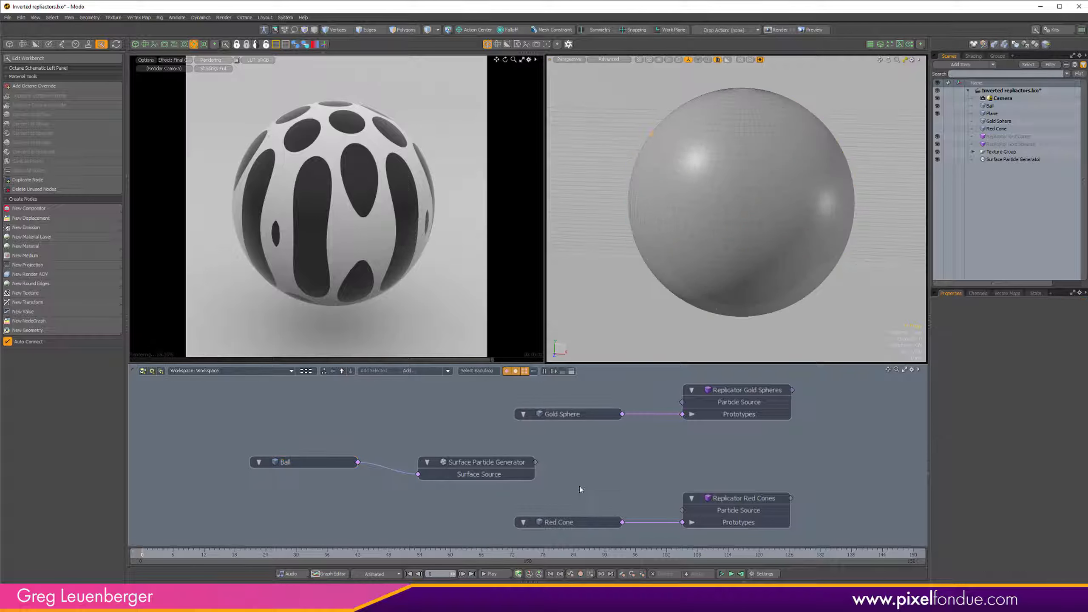
# - Set the Surface Particle Generator's Average Spacing to 10 mm and its Minimum Spacing to 8 mm
pyautogui.click(504, 466)
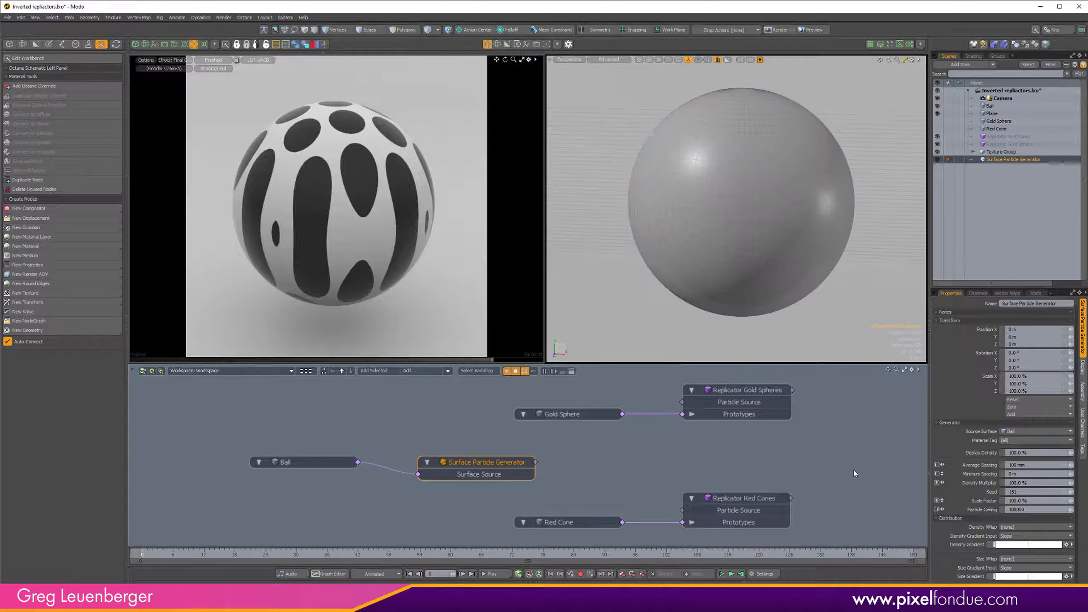
pyautogui.click(1032, 465)
pyautogui.write('.01')
pyautogui.press('Return')
pyautogui.moveTo(1021, 473); pyautogui.dragTo(967, 474)
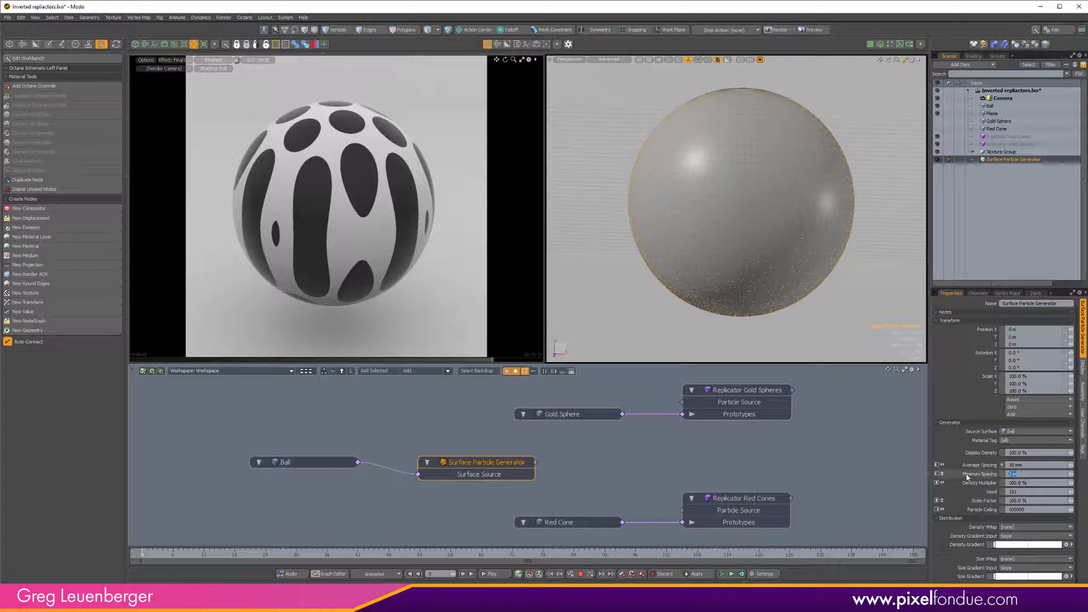
pyautogui.write('.08')
pyautogui.press('Return')
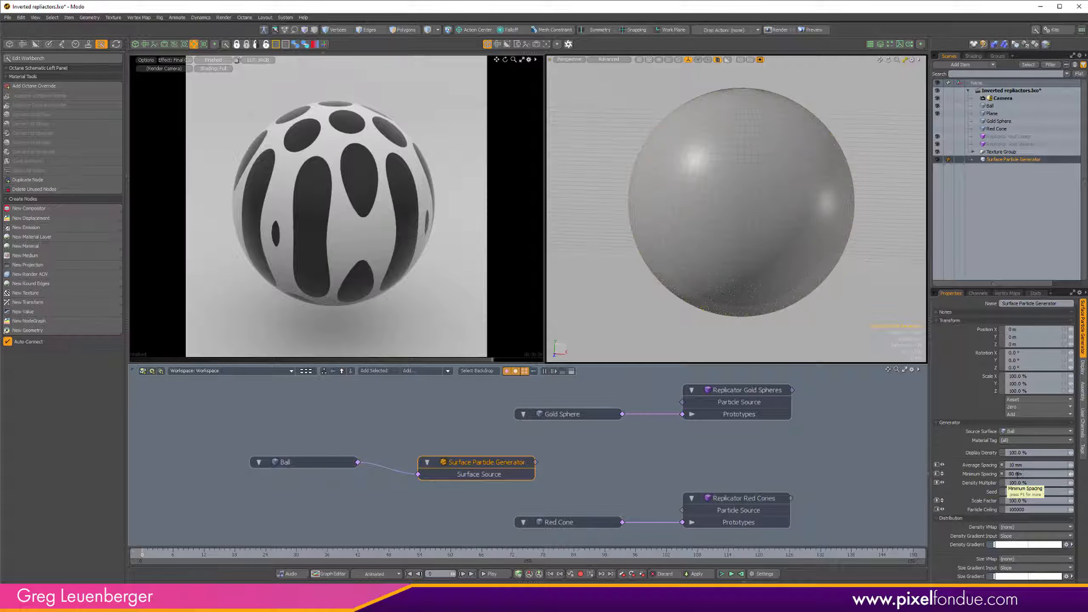
pyautogui.moveTo(1024, 473); pyautogui.dragTo(984, 474)
pyautogui.write('.008')
pyautogui.press('Return')
# - Feed the Surface Particle Generator into the Particle Source of Replicator Red Cones and hide the render preview
pyautogui.moveTo(536, 462); pyautogui.dragTo(683, 510)
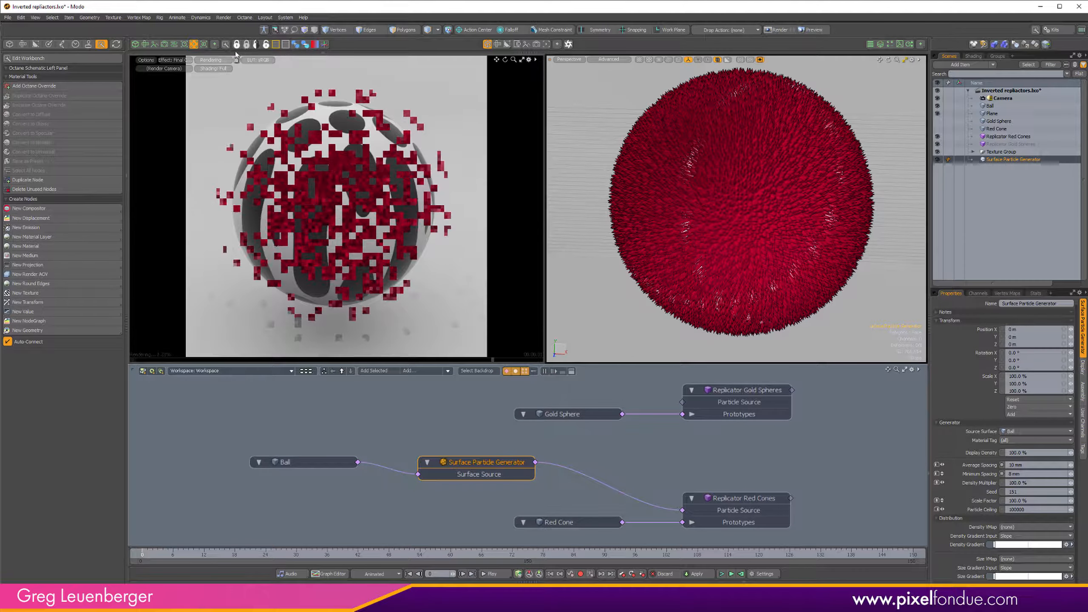
pyautogui.click(285, 44)
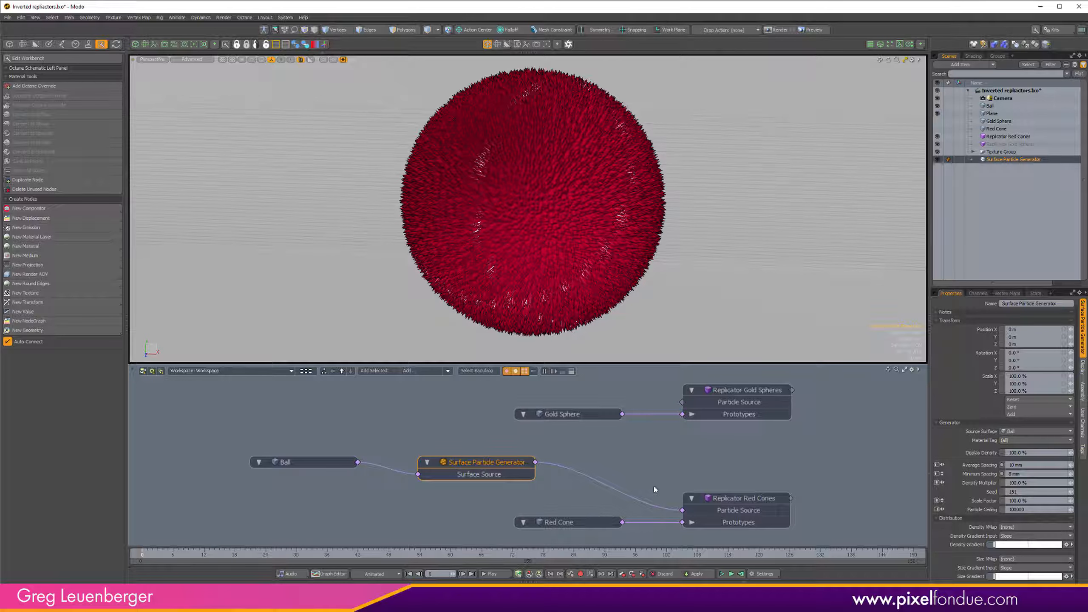
# - Disconnect the generator from Replicator Red Cones and make room between the generator and the replicators in the schematic
pyautogui.moveTo(669, 509); pyautogui.dragTo(643, 504)
pyautogui.moveTo(233, 450); pyautogui.dragTo(302, 471)
pyautogui.keyDown('alt'); pyautogui.moveTo(484, 458); pyautogui.dragTo(559, 466); pyautogui.keyUp('alt')
pyautogui.keyDown('ctrl'); pyautogui.keyDown('alt'); pyautogui.moveTo(566, 467); pyautogui.dragTo(551, 466); pyautogui.keyUp('alt'); pyautogui.keyUp('ctrl')
pyautogui.click(526, 446)
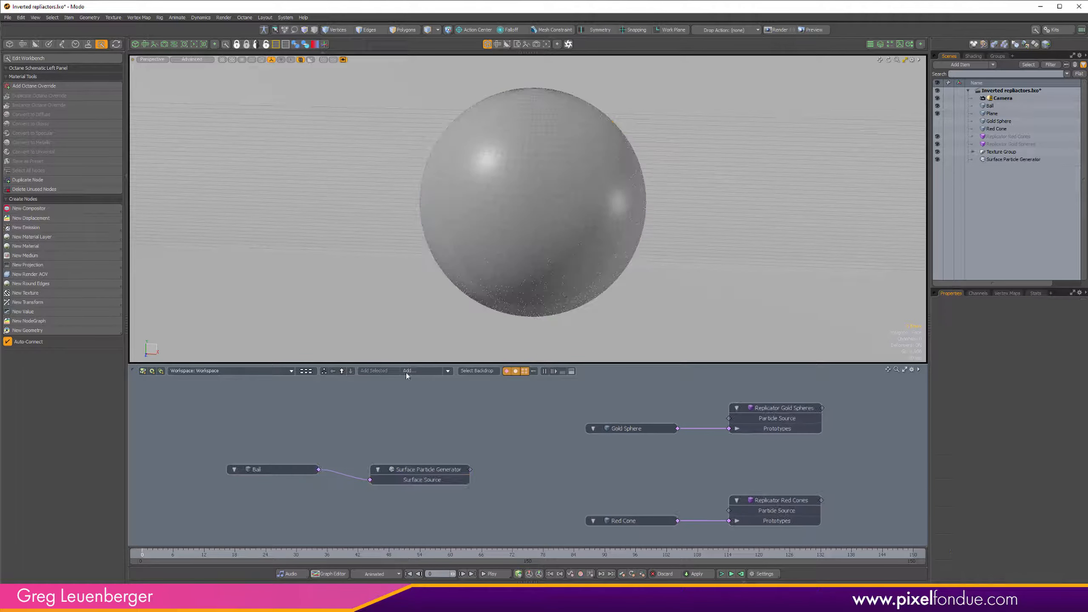
# - Add a Particle Sieve Modifier to the schematic and connect the Surface Particle Generator to its Particle Source
pyautogui.click(425, 379)
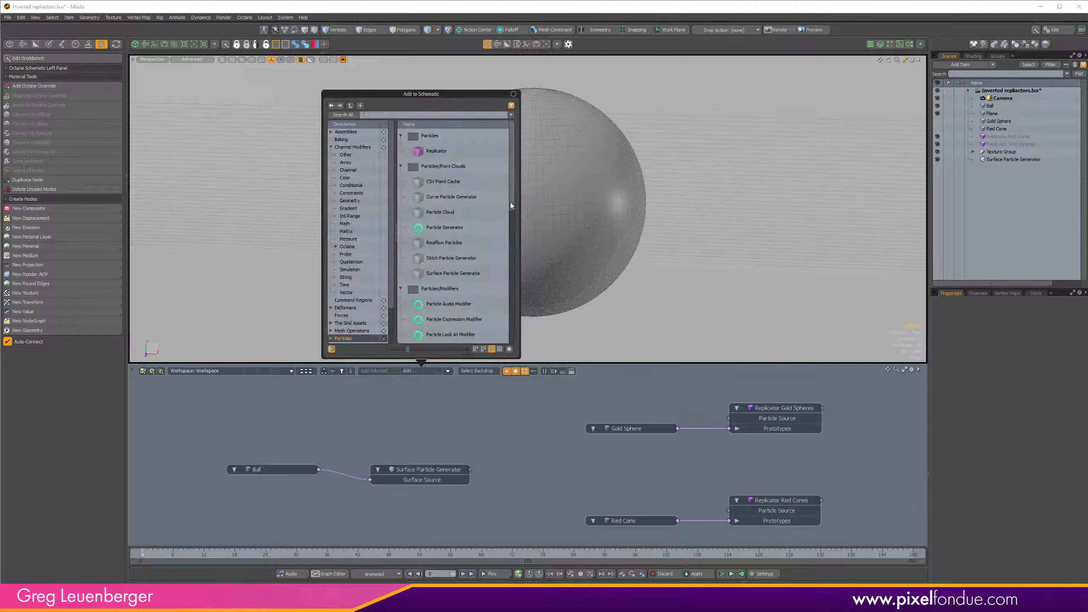
pyautogui.moveTo(510, 202); pyautogui.dragTo(513, 294)
pyautogui.moveTo(391, 306); pyautogui.dragTo(379, 338)
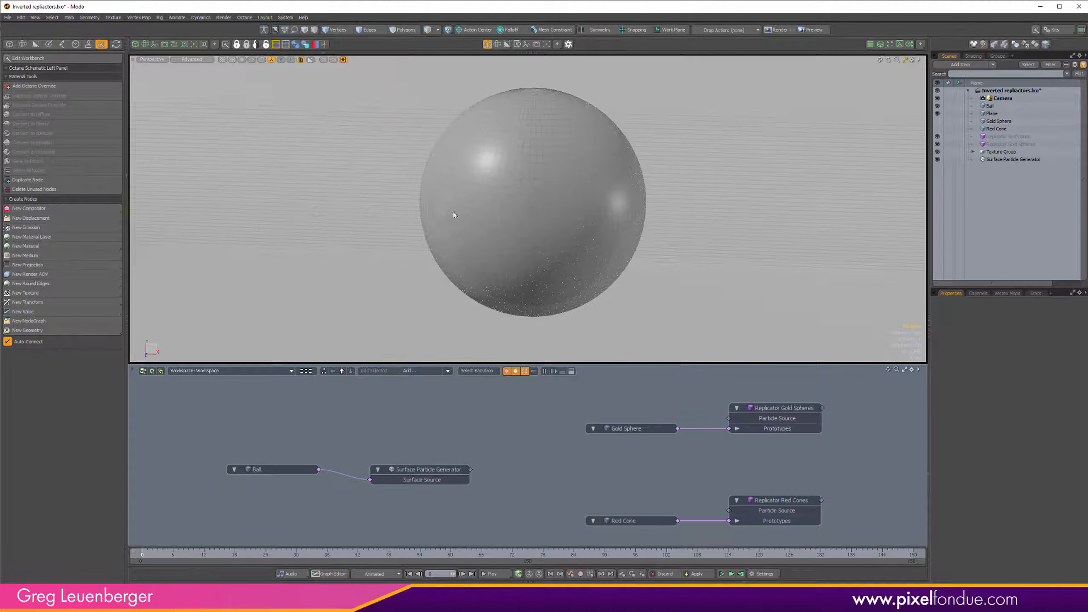
pyautogui.doubleClick(457, 211)
pyautogui.moveTo(544, 471); pyautogui.dragTo(512, 473)
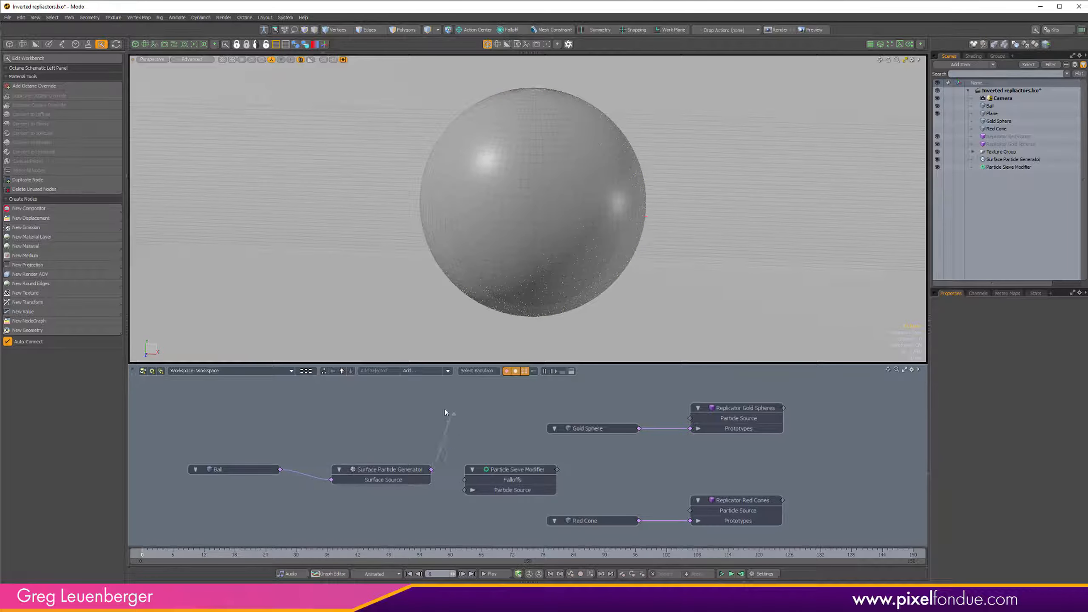
pyautogui.moveTo(444, 436); pyautogui.dragTo(465, 501)
pyautogui.click(520, 471)
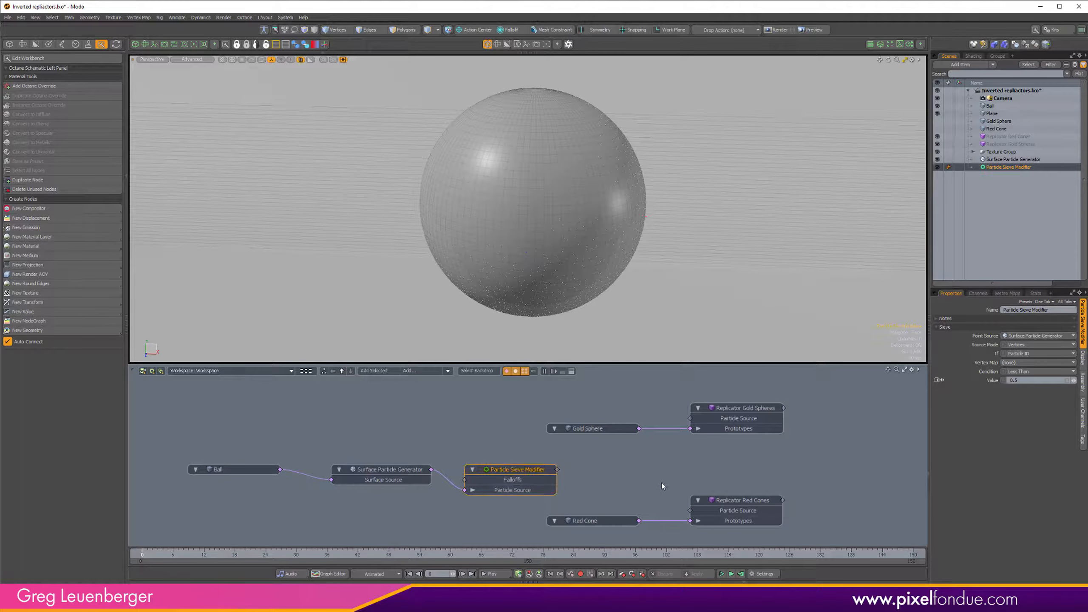
# - Connect the Particle Sieve Modifier to the Particle Source of Replicator Red Cones and check the cones by toggling their visibility
pyautogui.moveTo(580, 455); pyautogui.dragTo(702, 511)
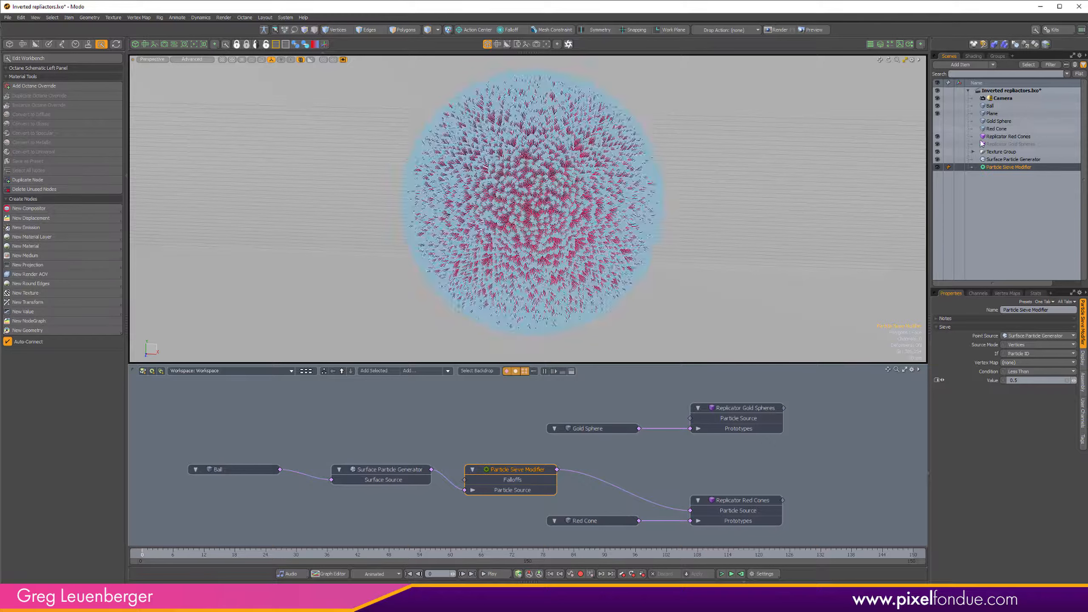
pyautogui.click(937, 137)
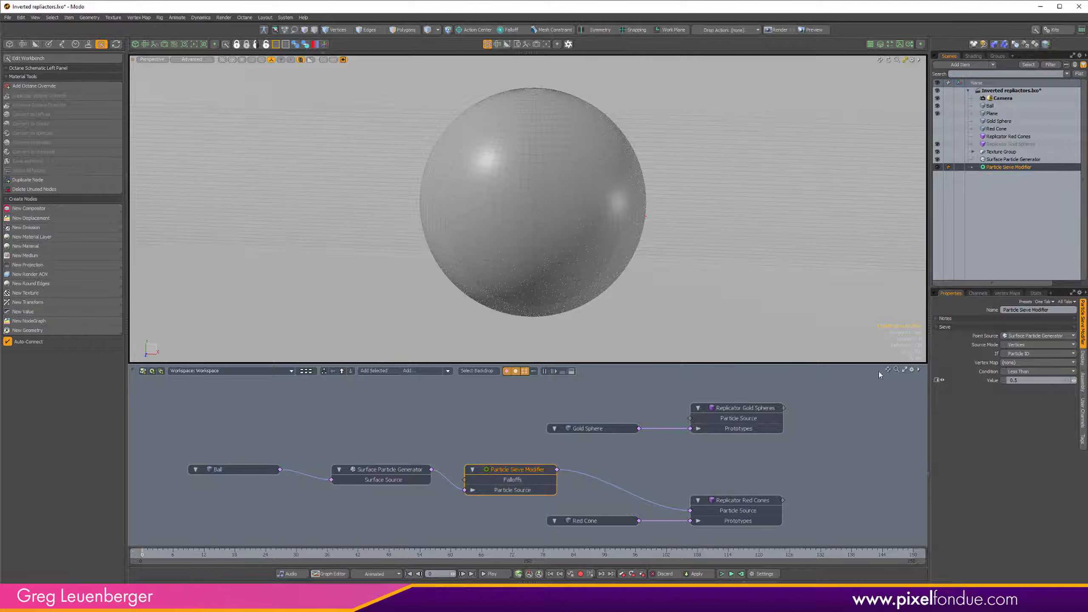
pyautogui.click(937, 137)
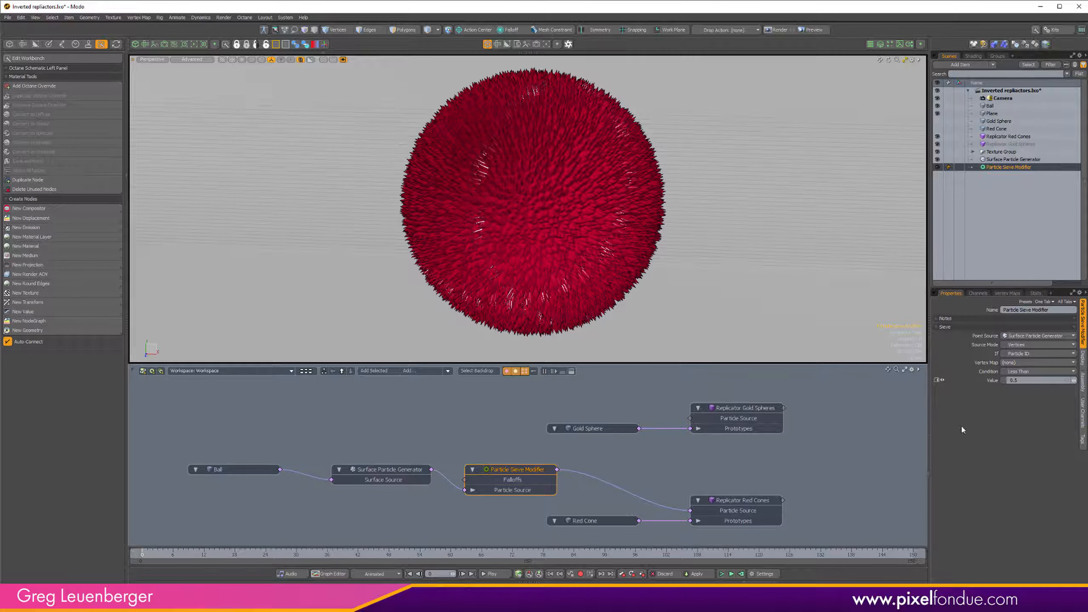
# - Try 0.05 as the Particle Sieve Modifier's Value and set it to 0.99
pyautogui.click(1024, 380)
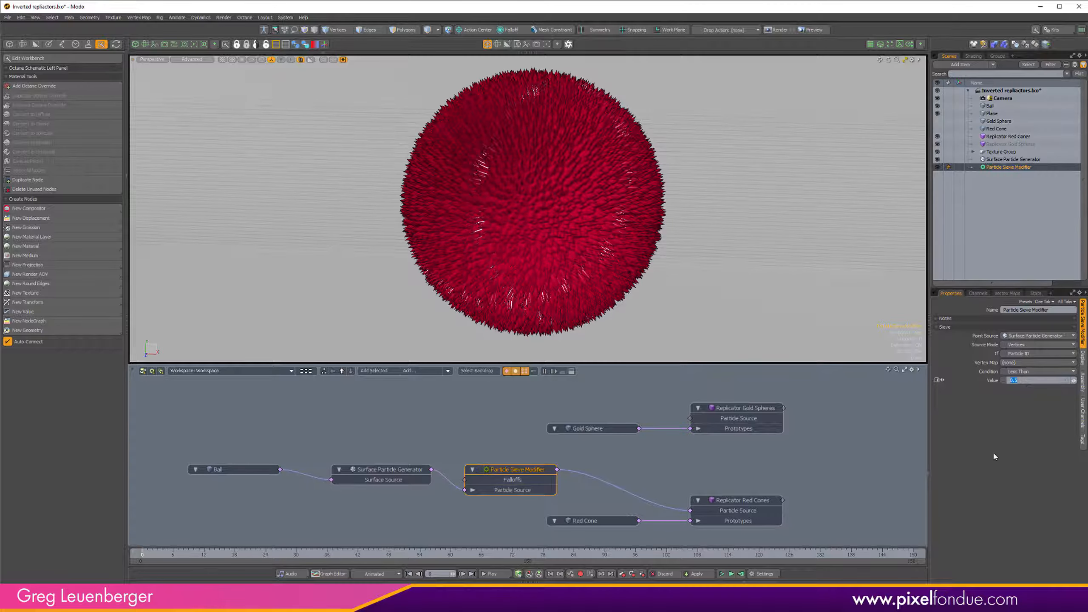
pyautogui.write('0.05')
pyautogui.press('Return')
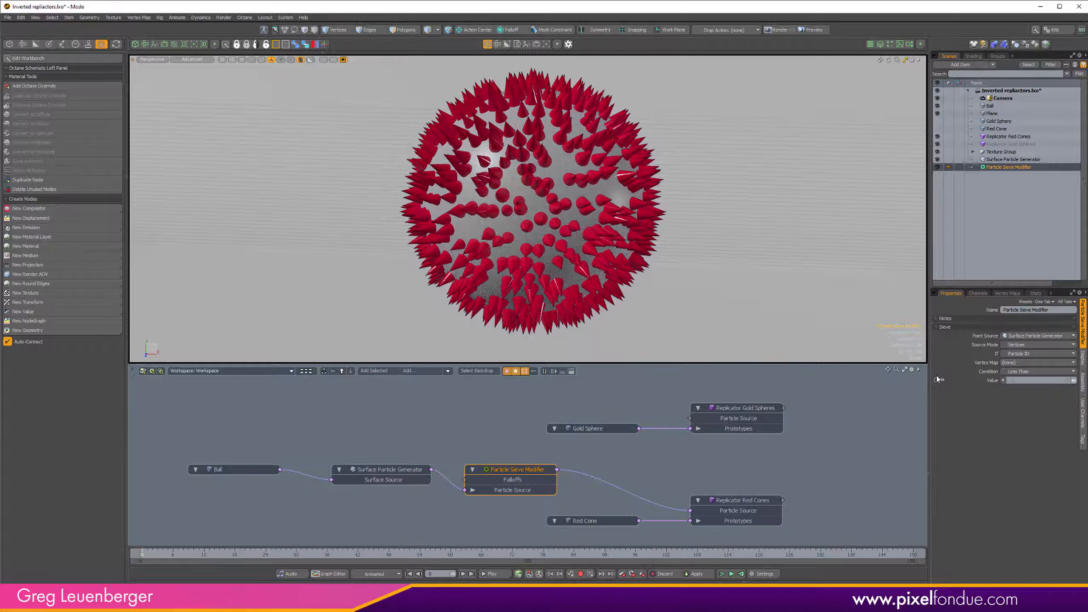
pyautogui.write('0.99')
pyautogui.press('Return')
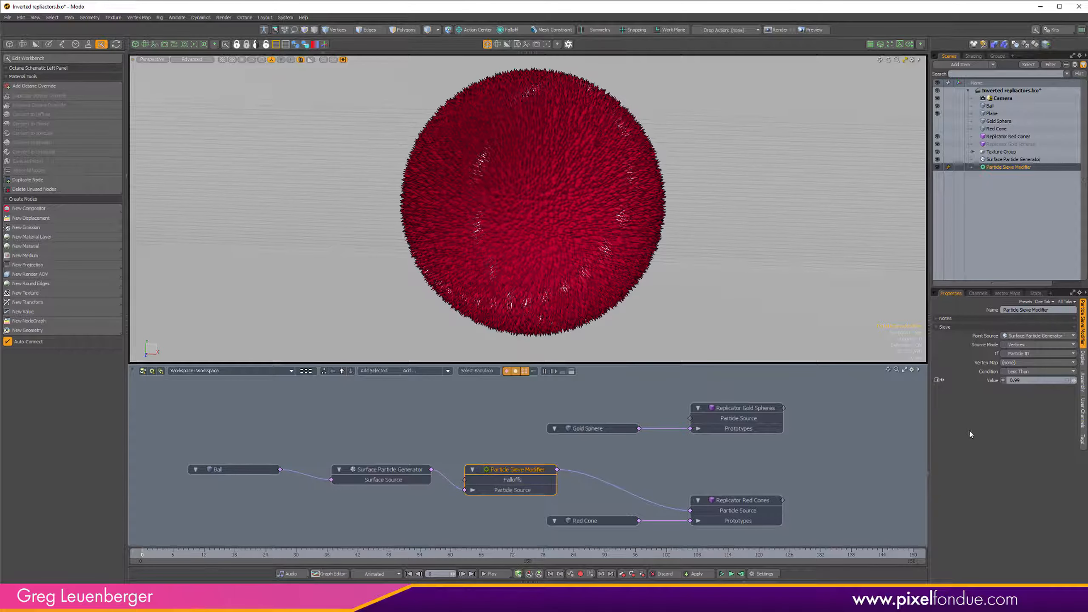
# - Try the Less Than or Equals condition on the Particle Sieve Modifier and set the condition to Greater Than
pyautogui.click(1038, 371)
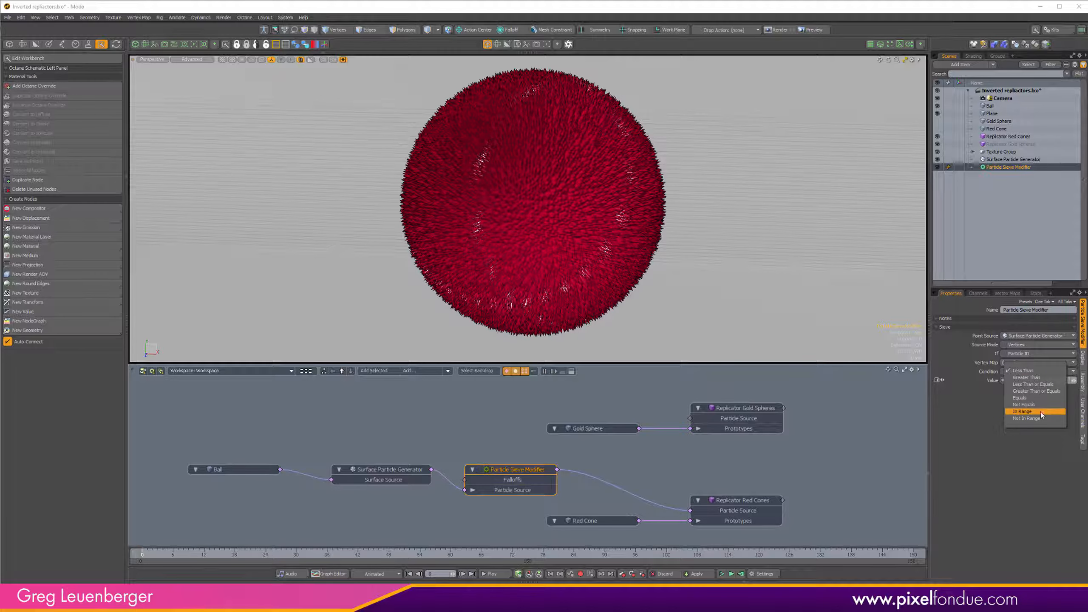
pyautogui.click(1032, 384)
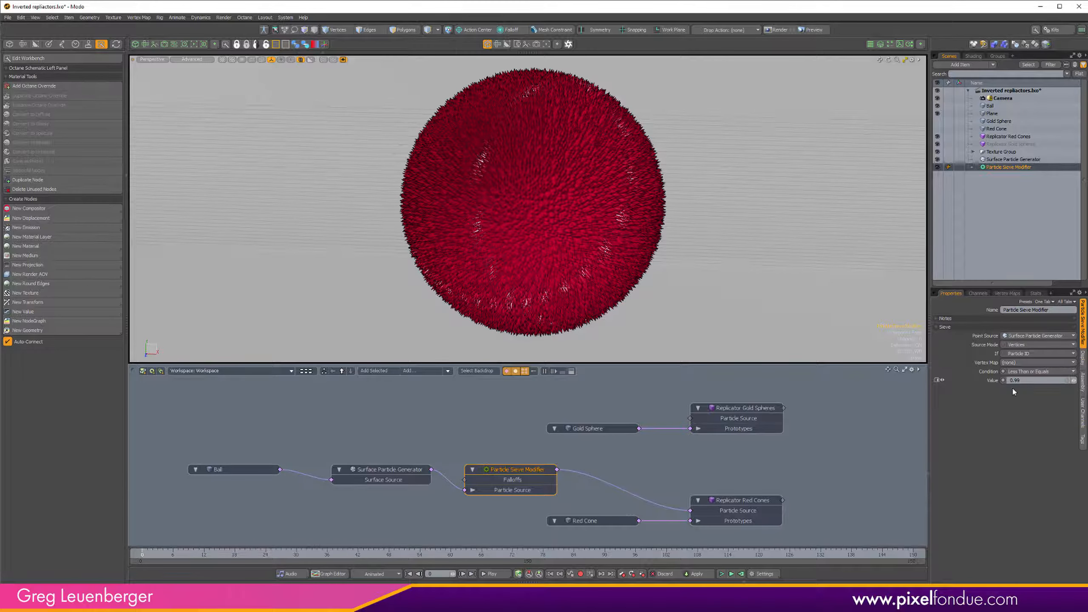
pyautogui.click(1041, 371)
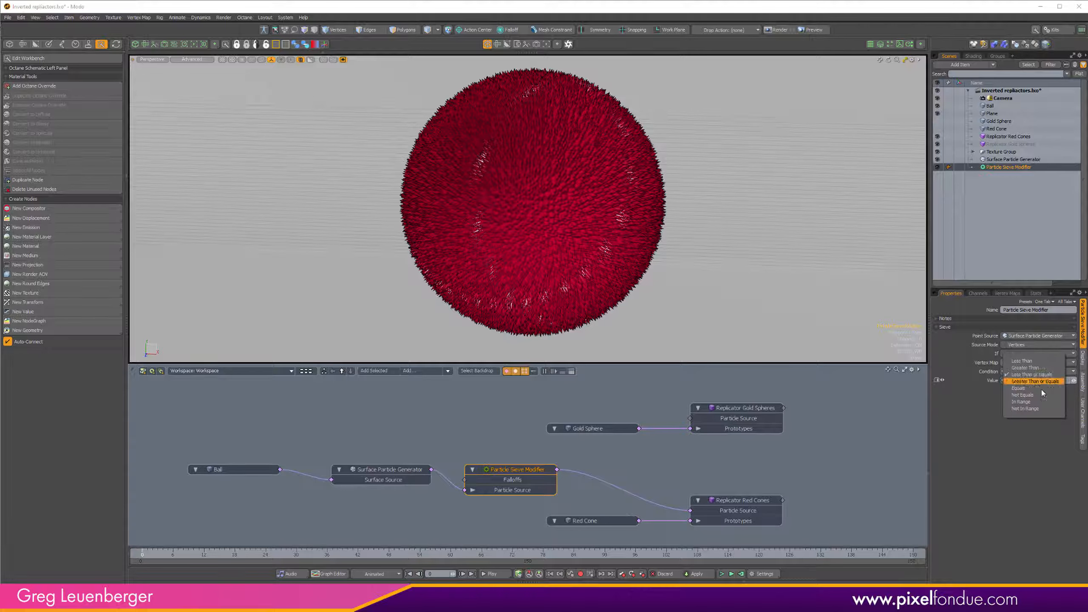
pyautogui.click(1038, 361)
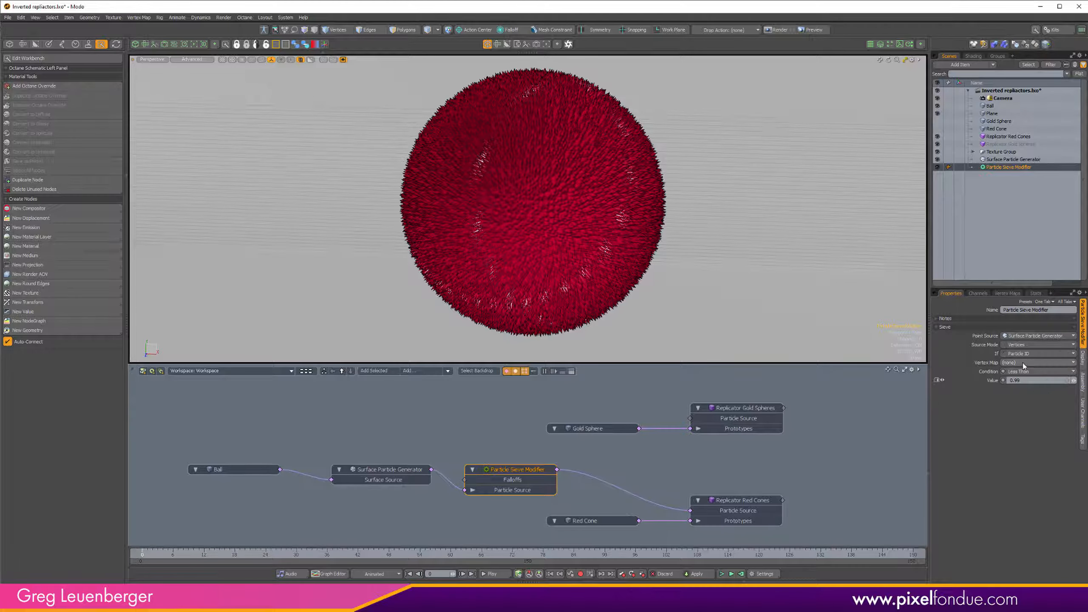
pyautogui.click(1044, 371)
pyautogui.click(1043, 376)
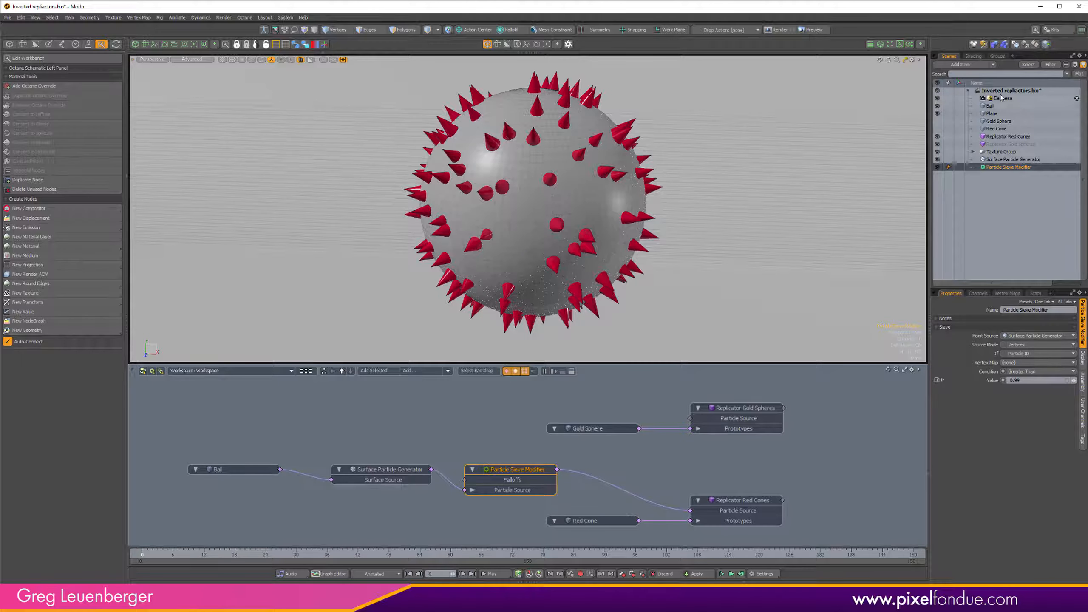
# - Duplicate the Dots texture layer inside the ball material in the Shader Tree
pyautogui.click(1007, 185)
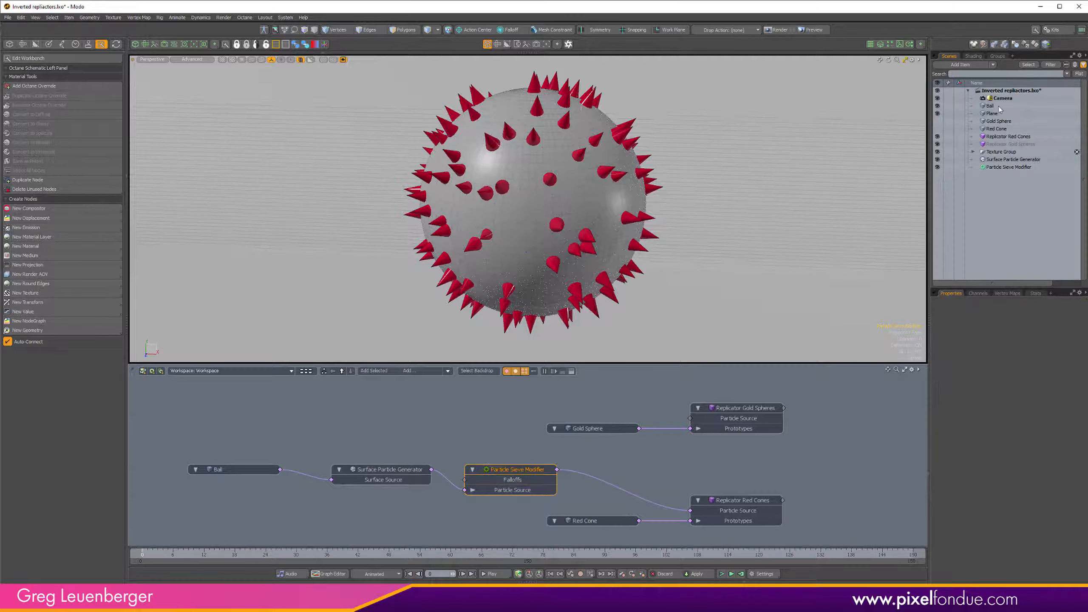
pyautogui.click(976, 57)
pyautogui.click(976, 152)
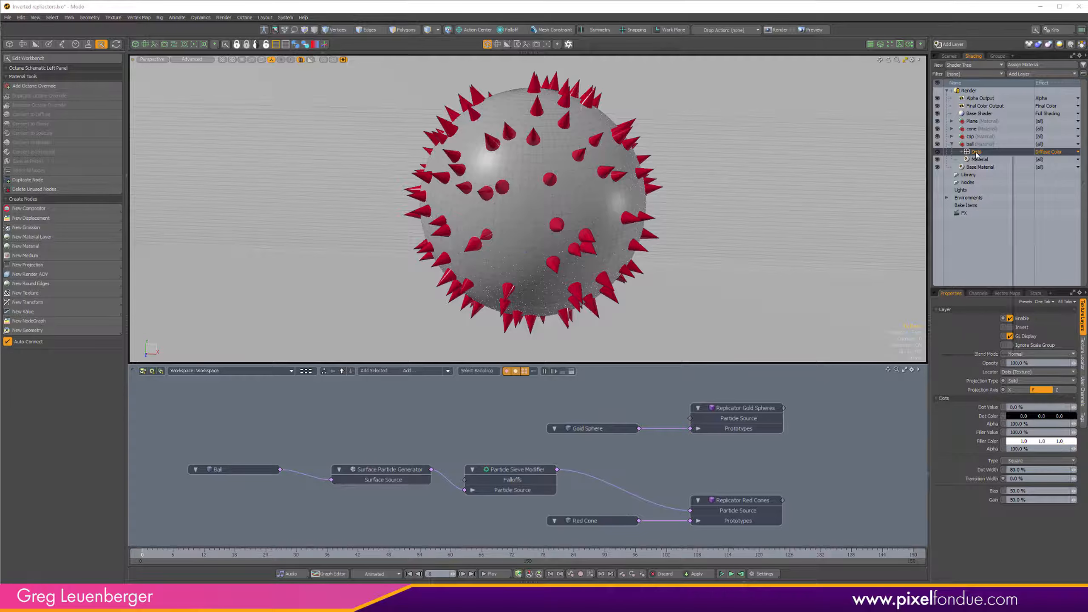
pyautogui.rightClick(977, 153)
pyautogui.click(975, 214)
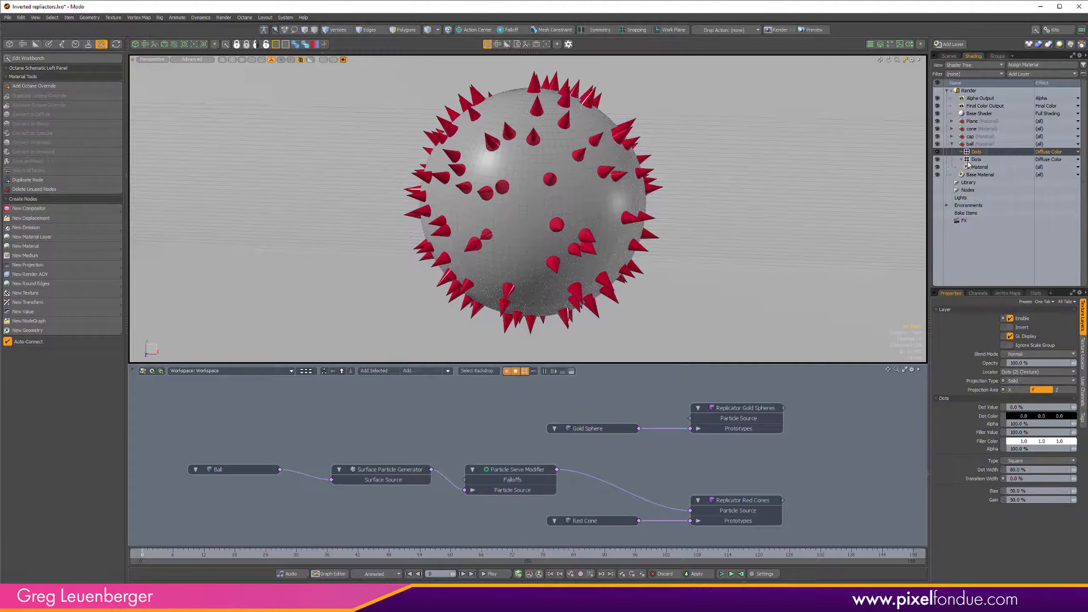
# - Bring the duplicated Dots texture into the schematic, add its texture locator node and arrange the Ball and Surface Particle Generator nodes
pyautogui.moveTo(975, 152); pyautogui.dragTo(403, 395)
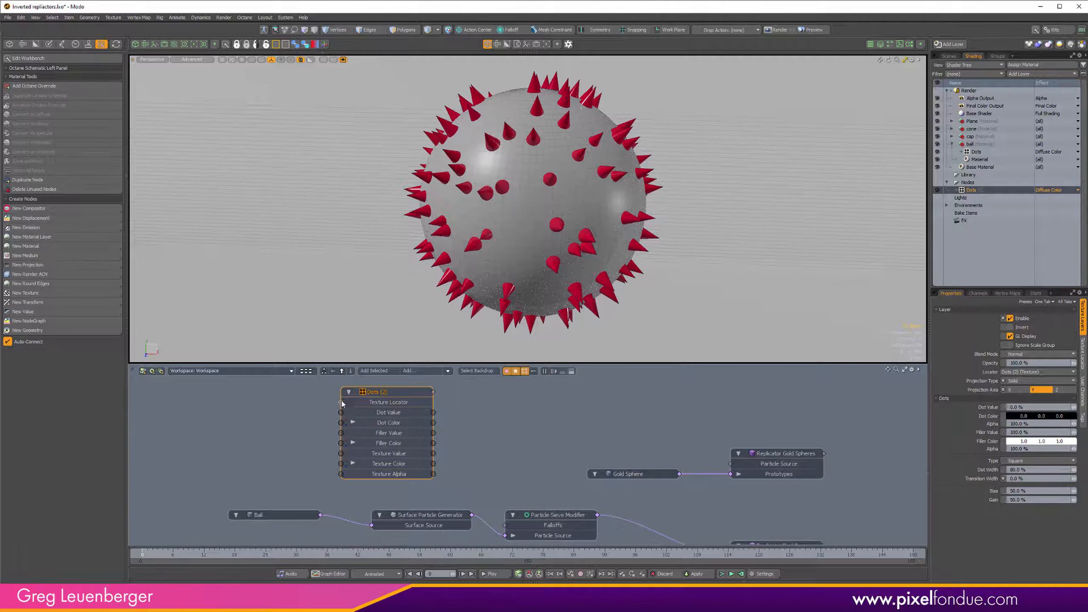
pyautogui.doubleClick(342, 402)
pyautogui.keyDown('alt'); pyautogui.moveTo(286, 398); pyautogui.dragTo(309, 427); pyautogui.keyUp('alt')
pyautogui.click(312, 427)
pyautogui.keyDown('alt'); pyautogui.moveTo(551, 489); pyautogui.dragTo(500, 452); pyautogui.keyUp('alt')
pyautogui.scroll(1, 501, 452)
pyautogui.click(537, 513)
pyautogui.keyDown('alt'); pyautogui.moveTo(568, 460); pyautogui.dragTo(621, 427); pyautogui.keyUp('alt')
pyautogui.moveTo(266, 505); pyautogui.dragTo(387, 503)
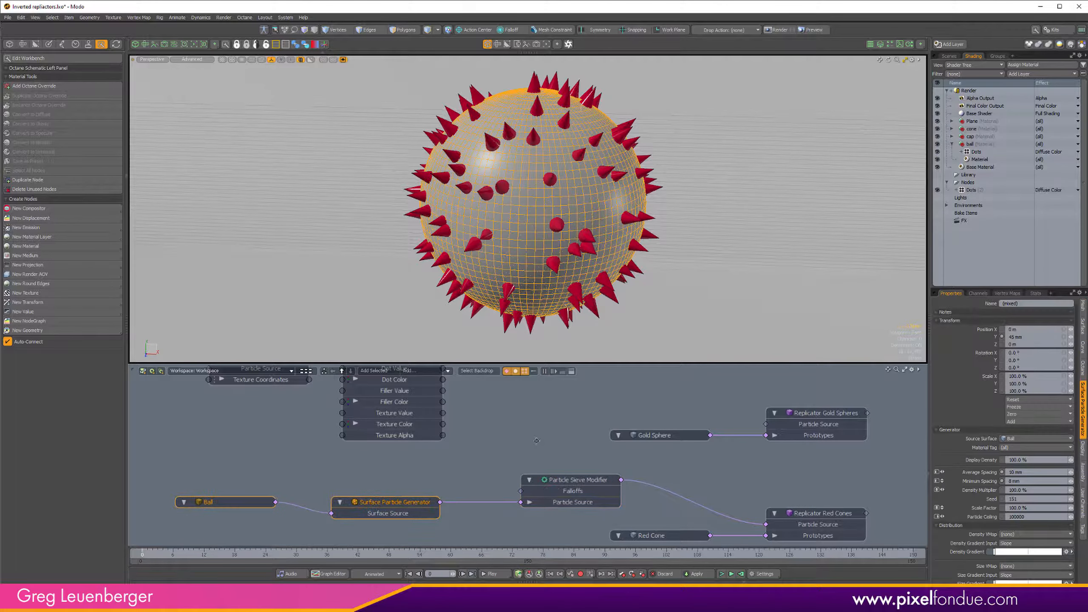
pyautogui.scroll(-2, 612, 505)
# - Add a Texture Falloff node driven by the duplicated Dots texture and connect it to the Particle Sieve Modifier's Falloffs input
pyautogui.click(591, 495)
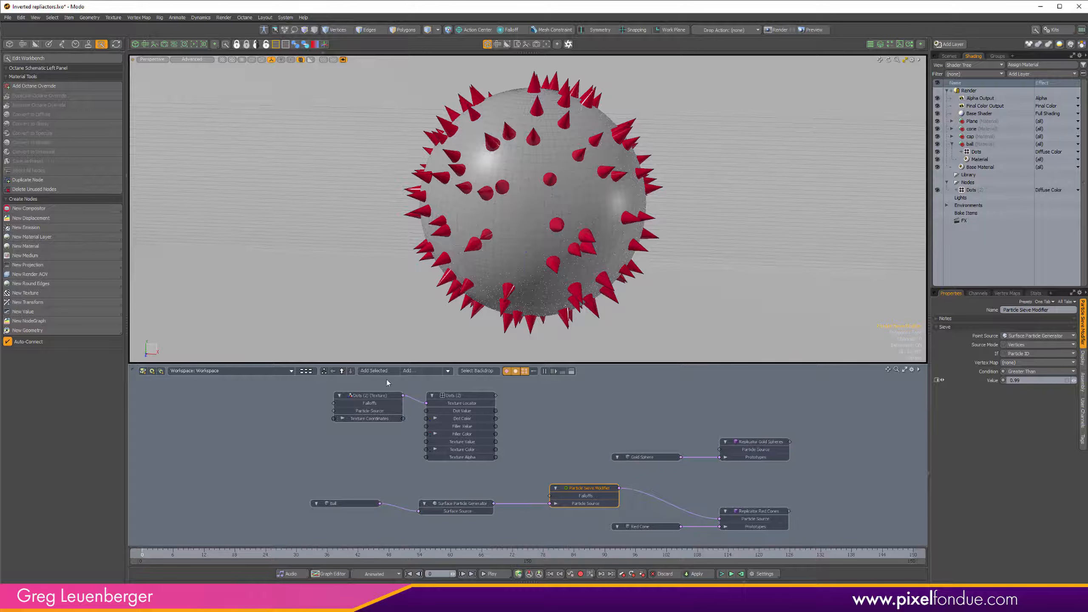
pyautogui.click(420, 372)
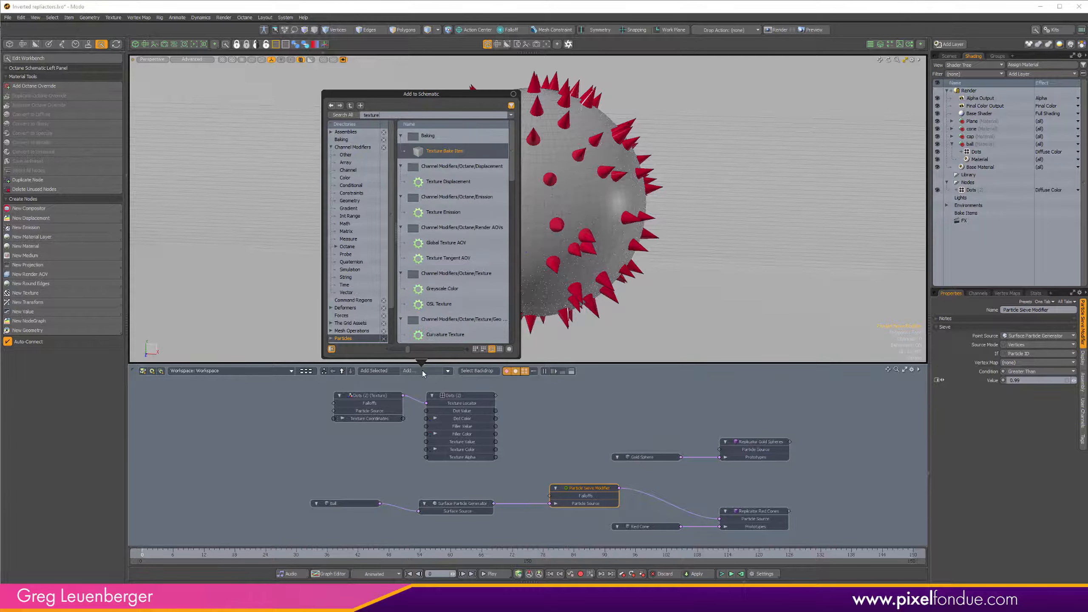
pyautogui.write('fall')
pyautogui.press('Return')
pyautogui.moveTo(335, 436); pyautogui.dragTo(413, 408)
pyautogui.scroll(3, 523, 446)
pyautogui.keyDown('alt'); pyautogui.moveTo(475, 423); pyautogui.dragTo(493, 458); pyautogui.keyUp('alt')
pyautogui.click(501, 458)
pyautogui.moveTo(554, 500); pyautogui.dragTo(526, 486)
pyautogui.moveTo(411, 401); pyautogui.dragTo(472, 499)
pyautogui.scroll(-3, 493, 463)
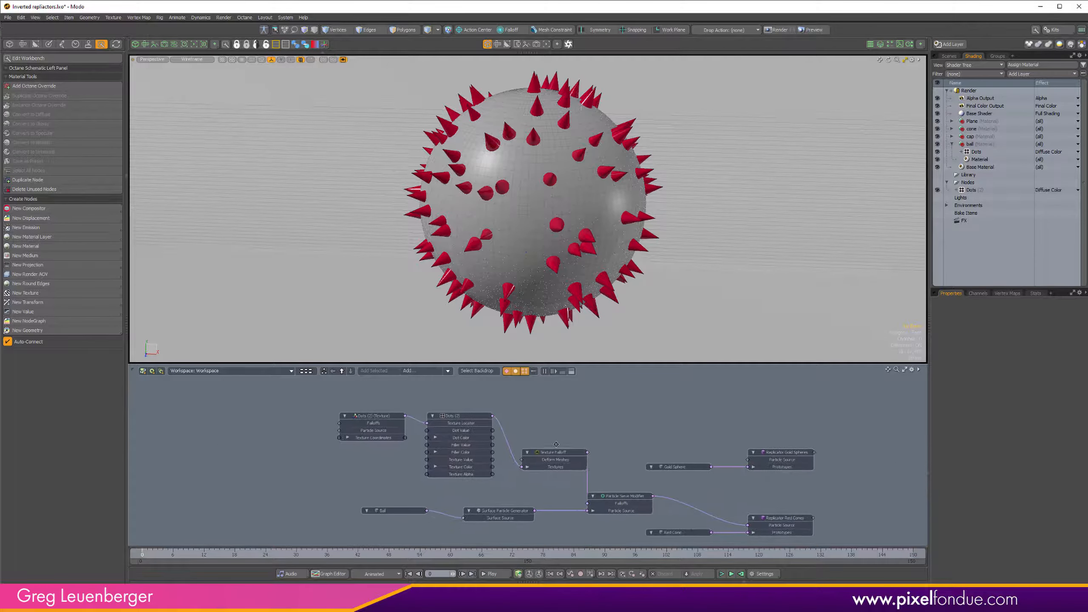
# - Set the Particle Sieve Modifier's If criterion to Falloff
pyautogui.rightClick(319, 428)
pyautogui.click(561, 430)
pyautogui.keyDown('alt'); pyautogui.moveTo(574, 502); pyautogui.dragTo(575, 485); pyautogui.keyUp('alt')
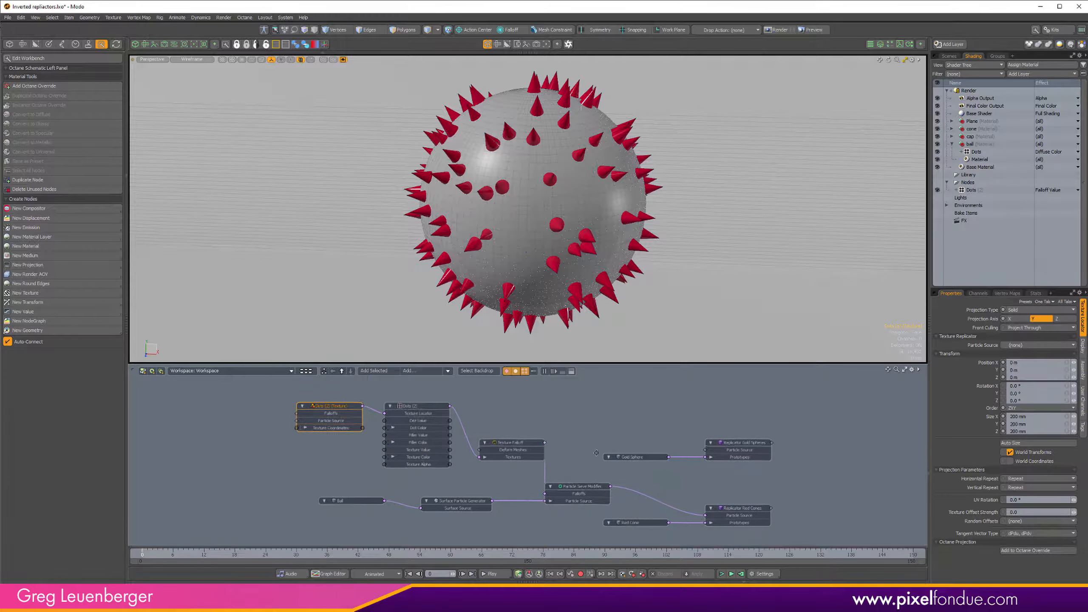
pyautogui.scroll(2, 574, 485)
pyautogui.click(575, 485)
pyautogui.scroll(1, 596, 488)
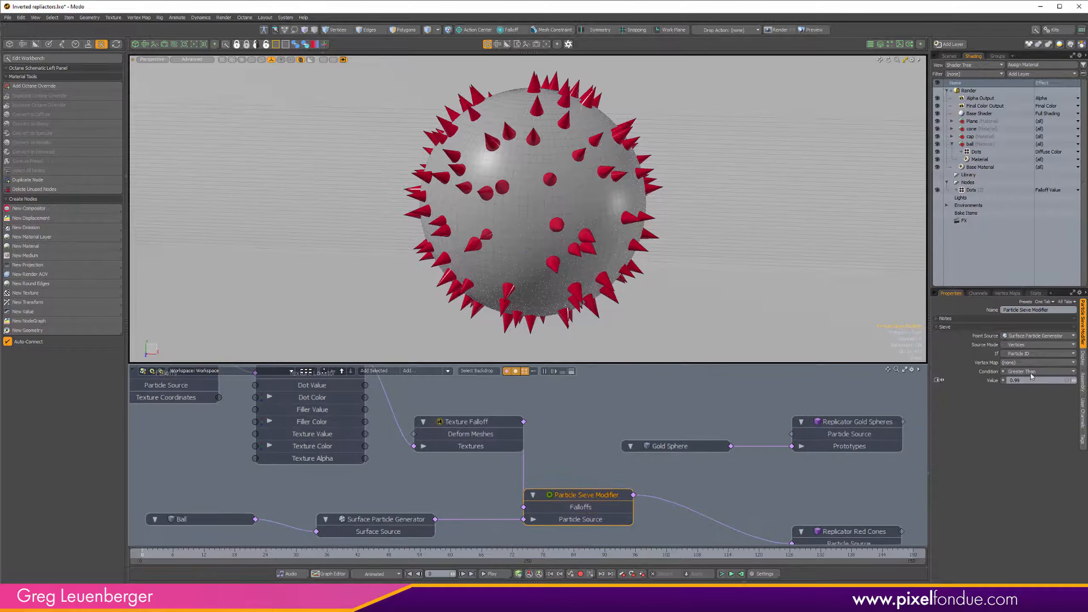
pyautogui.click(1033, 354)
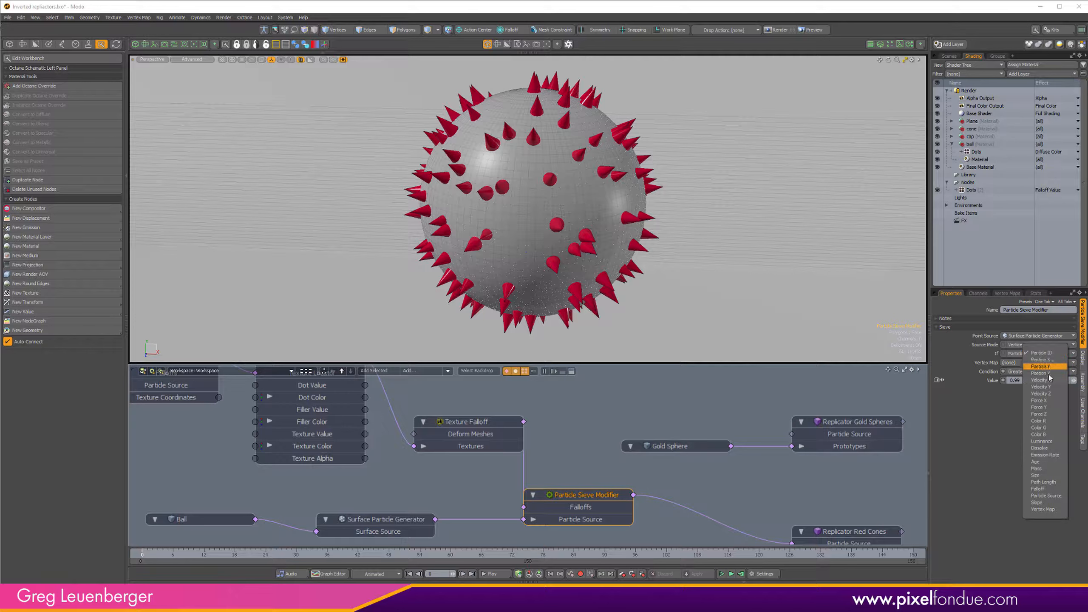
pyautogui.click(1052, 490)
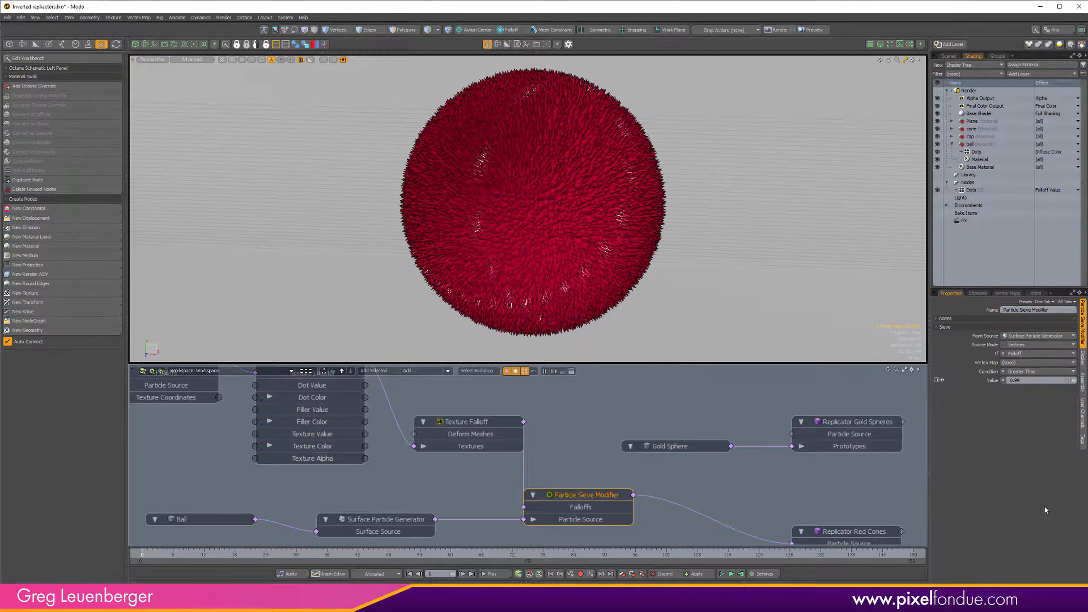
# - Set the Particle Sieve Modifier's Condition to Equals and its Value to 0
pyautogui.click(1037, 371)
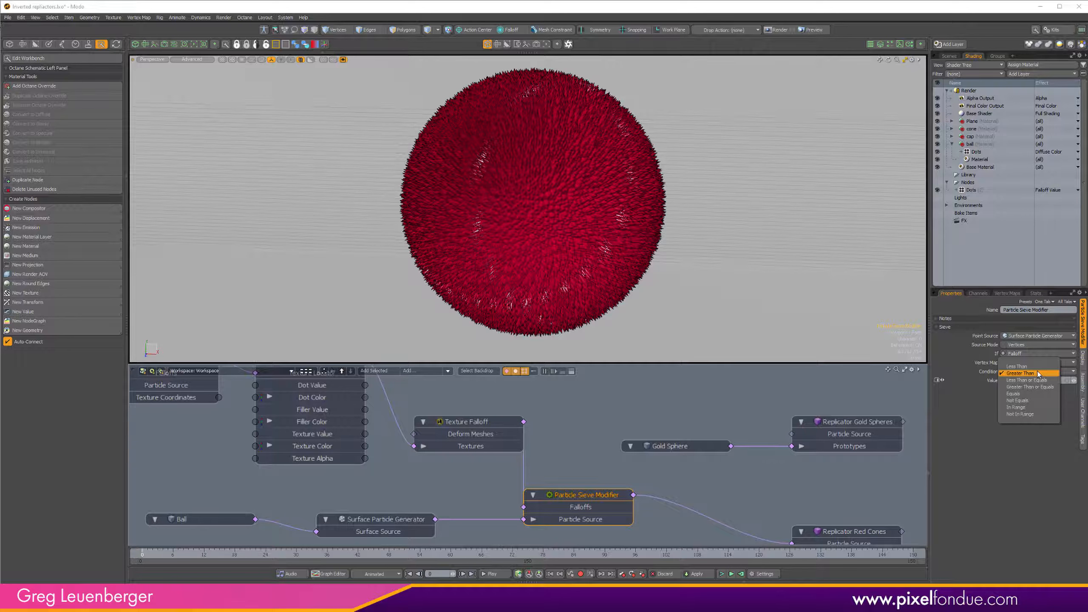
pyautogui.click(1014, 394)
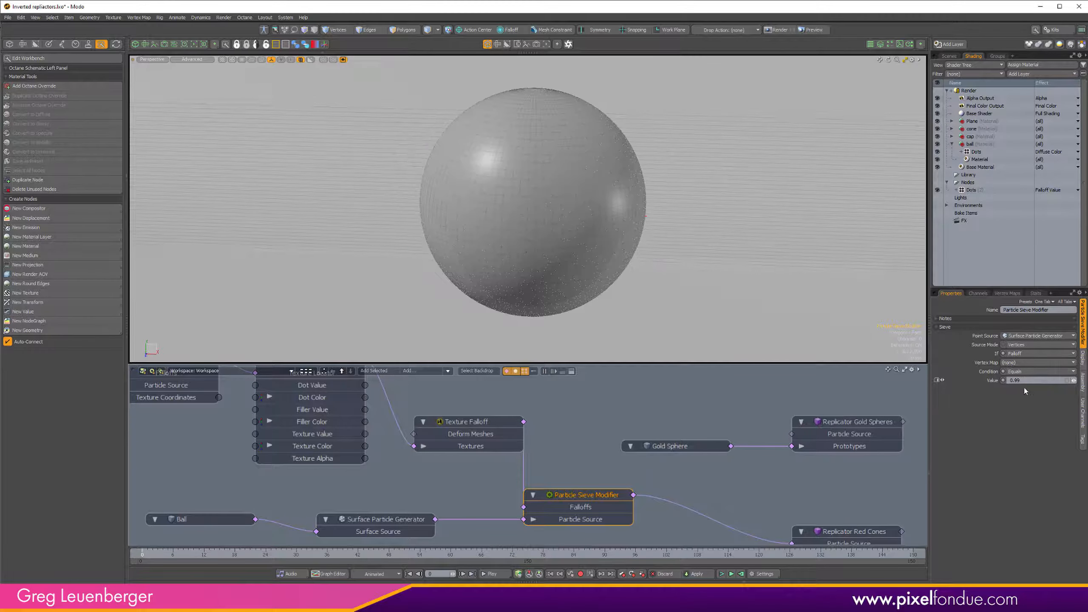
pyautogui.click(1015, 380)
pyautogui.write('0')
pyautogui.press('Return')
# - Turn on the duplicated Dots texture under Nodes in the Shader Tree
pyautogui.scroll(-3, 749, 496)
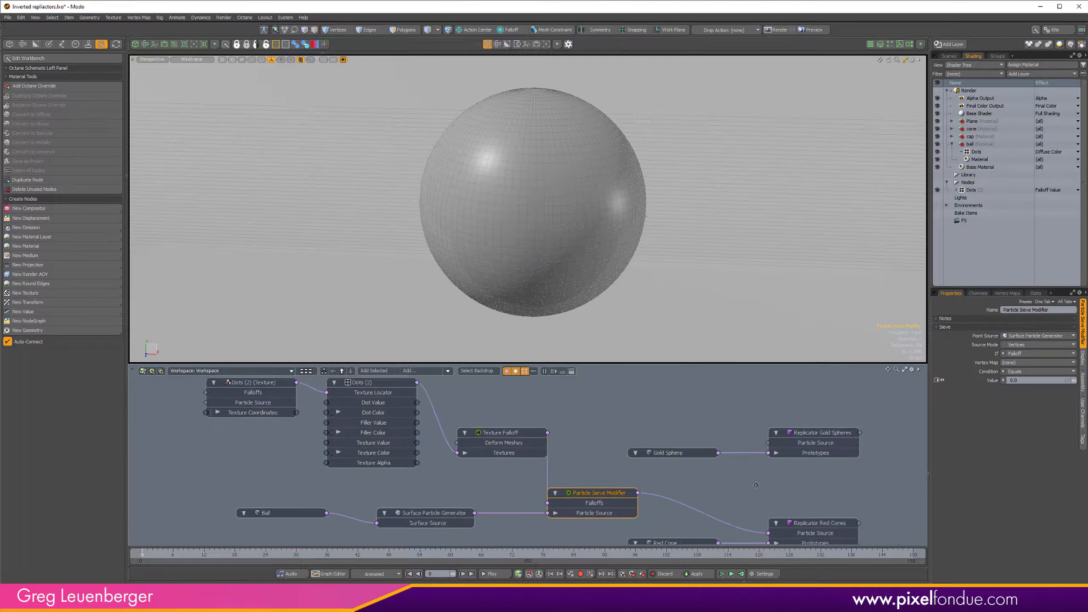
pyautogui.scroll(-2, 749, 496)
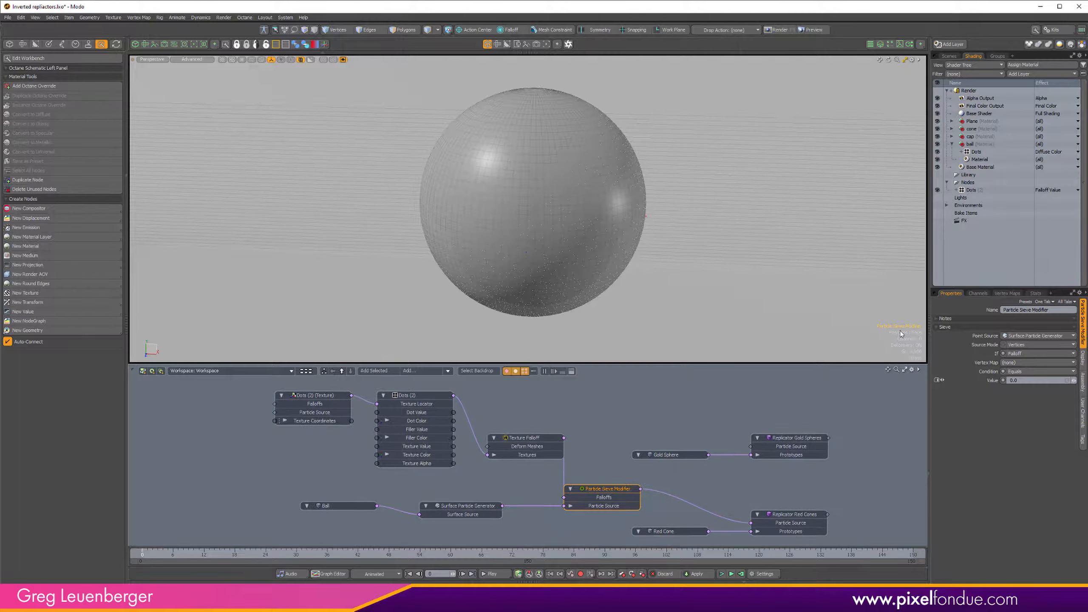
pyautogui.click(938, 190)
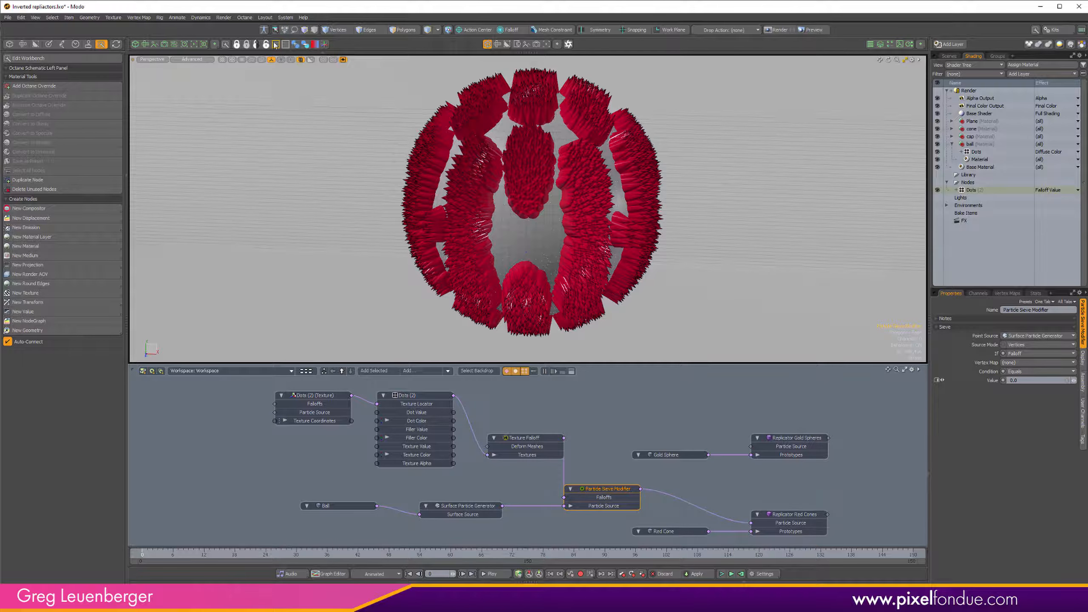
# - Show the render preview beside the viewport and compare the cones with the dot pattern by toggling Replicator Red Cones' visibility
pyautogui.click(195, 44)
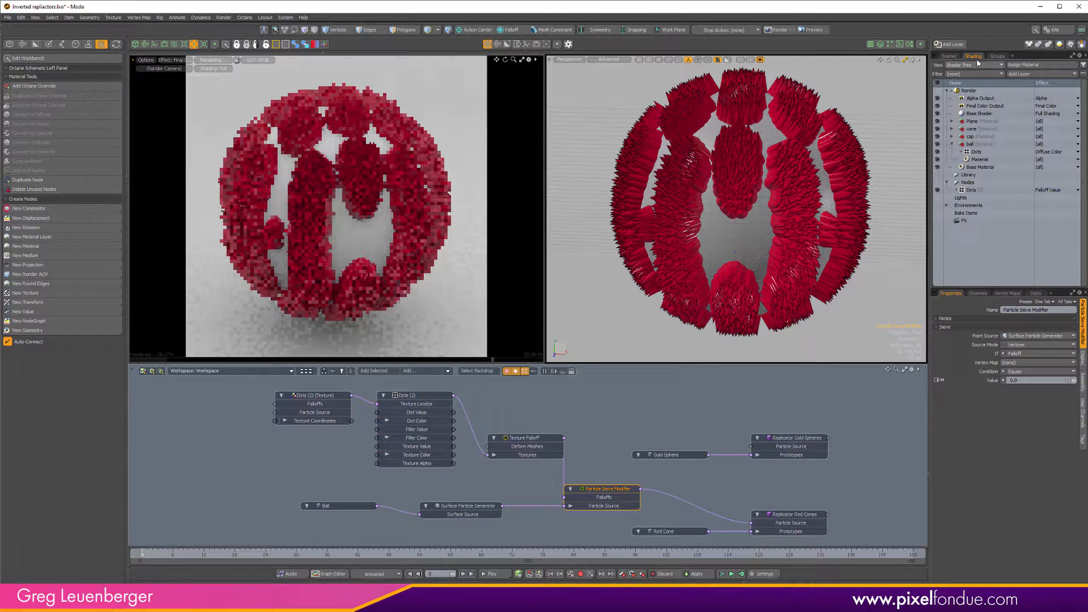
pyautogui.click(949, 56)
pyautogui.click(937, 137)
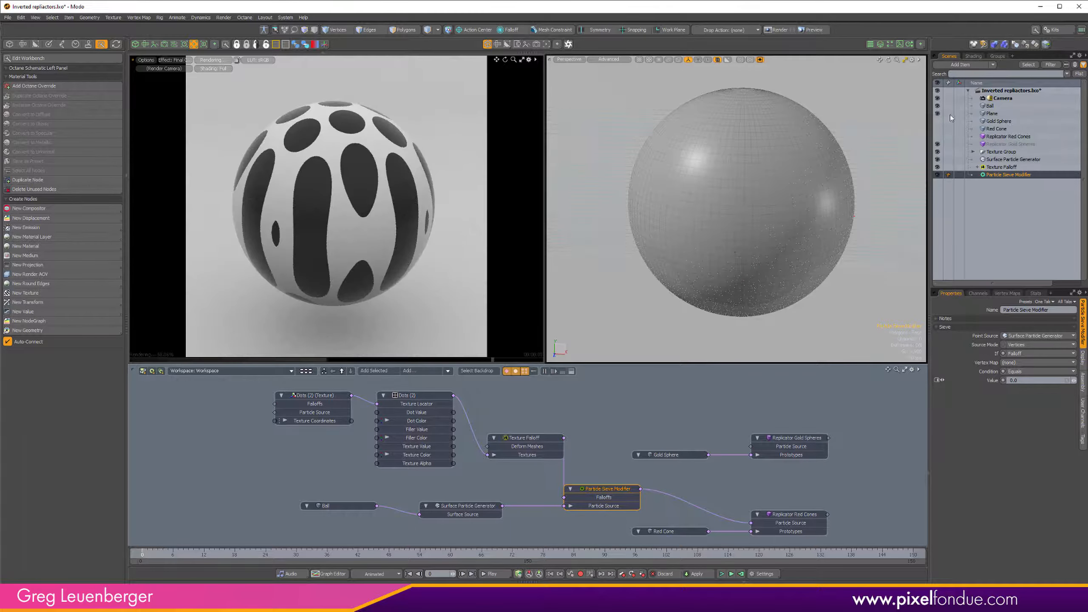
pyautogui.click(938, 137)
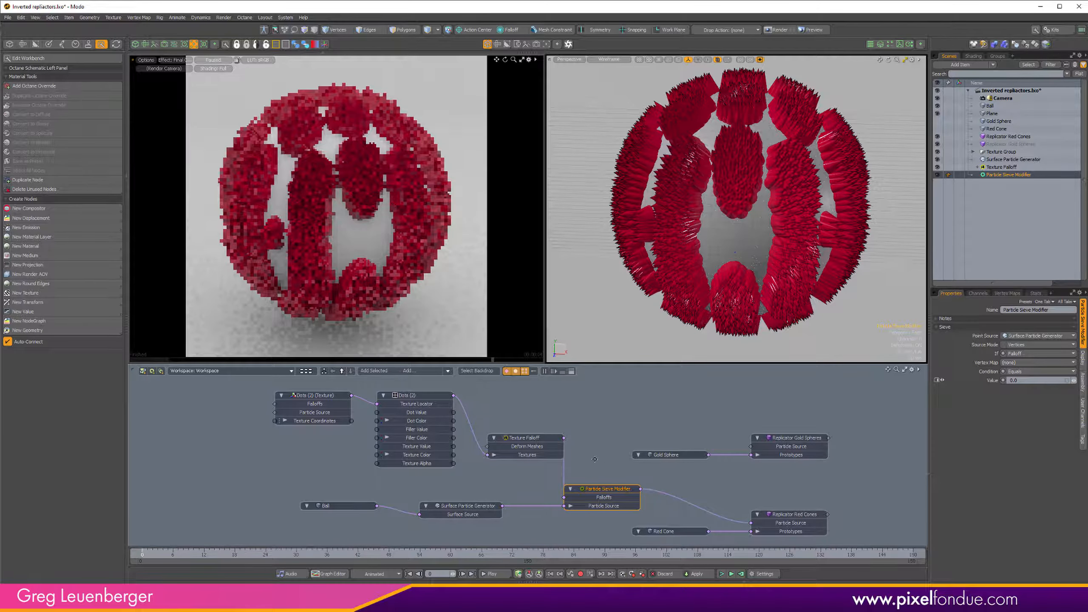
# - Add a second Particle Sieve Modifier from the Particles modifiers and place it above the first one in the schematic
pyautogui.keyDown('alt'); pyautogui.moveTo(595, 459); pyautogui.dragTo(564, 463); pyautogui.keyUp('alt')
pyautogui.click(413, 371)
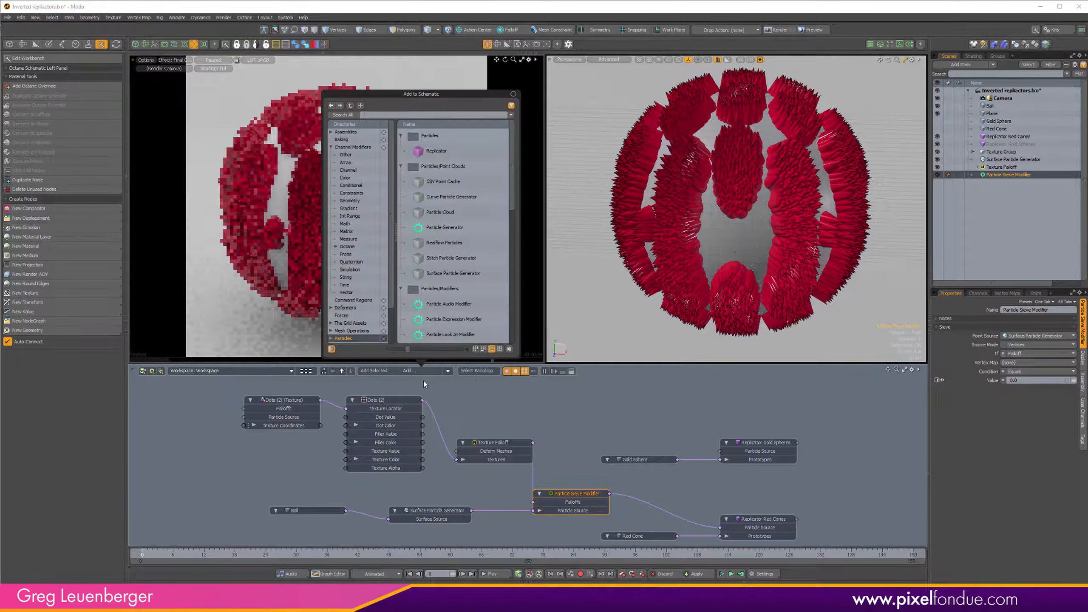
pyautogui.scroll(-3, 459, 244)
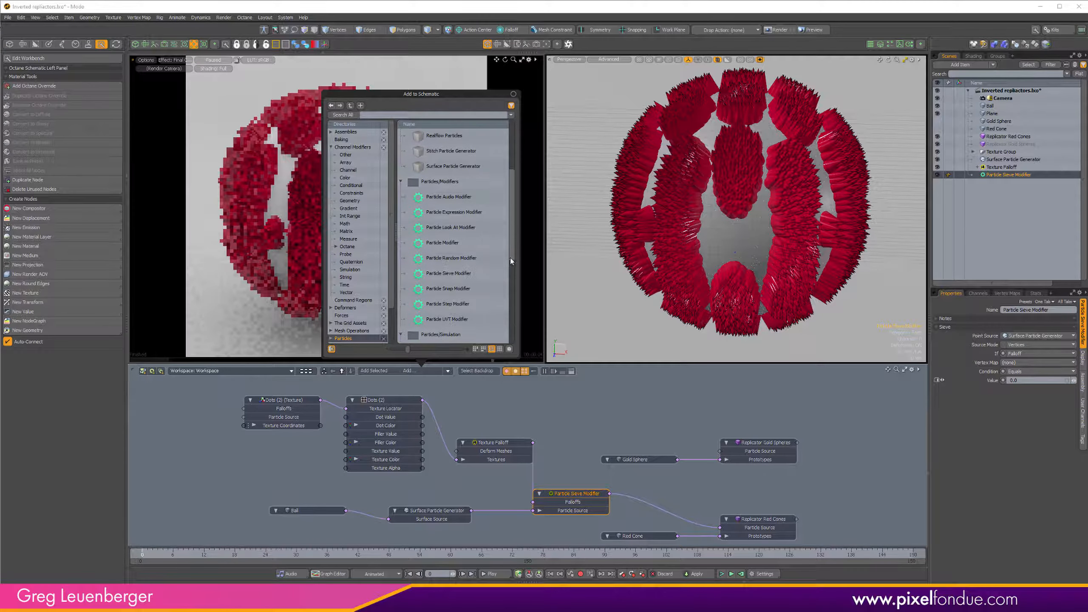
pyautogui.doubleClick(448, 273)
pyautogui.moveTo(560, 468); pyautogui.dragTo(568, 409)
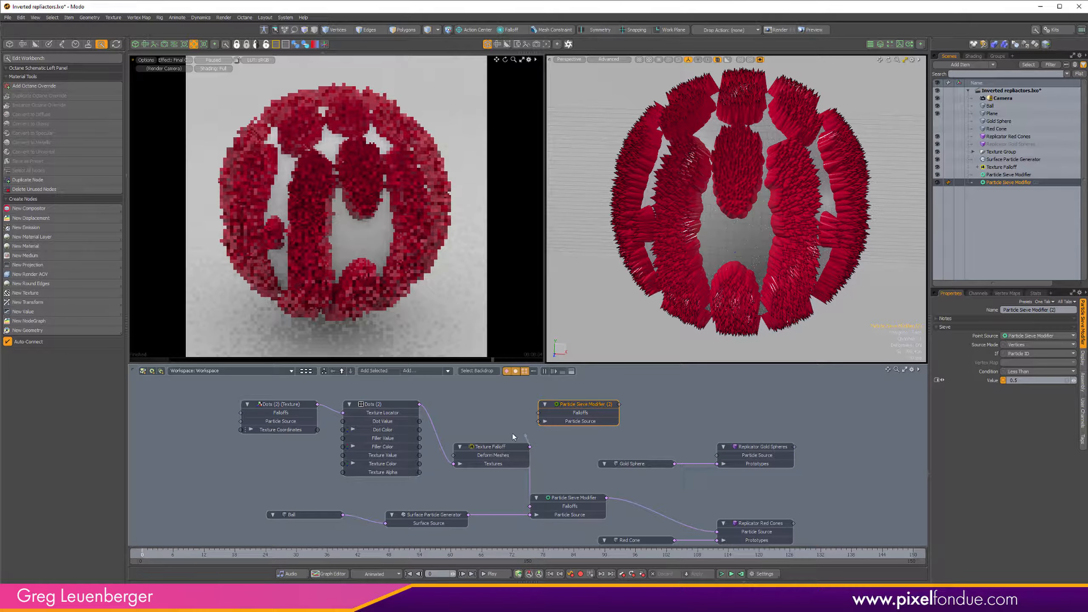
# - Connect the Surface Particle Generator and the Texture Falloff to the second sieve modifier's Particle Source and Falloffs inputs
pyautogui.moveTo(513, 437); pyautogui.dragTo(548, 421)
pyautogui.moveTo(207, 393); pyautogui.dragTo(488, 460)
pyautogui.moveTo(483, 448); pyautogui.dragTo(516, 423)
# - Set Particle Sieve Modifier (2) to use Falloff as its If criterion, with the Equals condition and a Value of 1
pyautogui.click(561, 409)
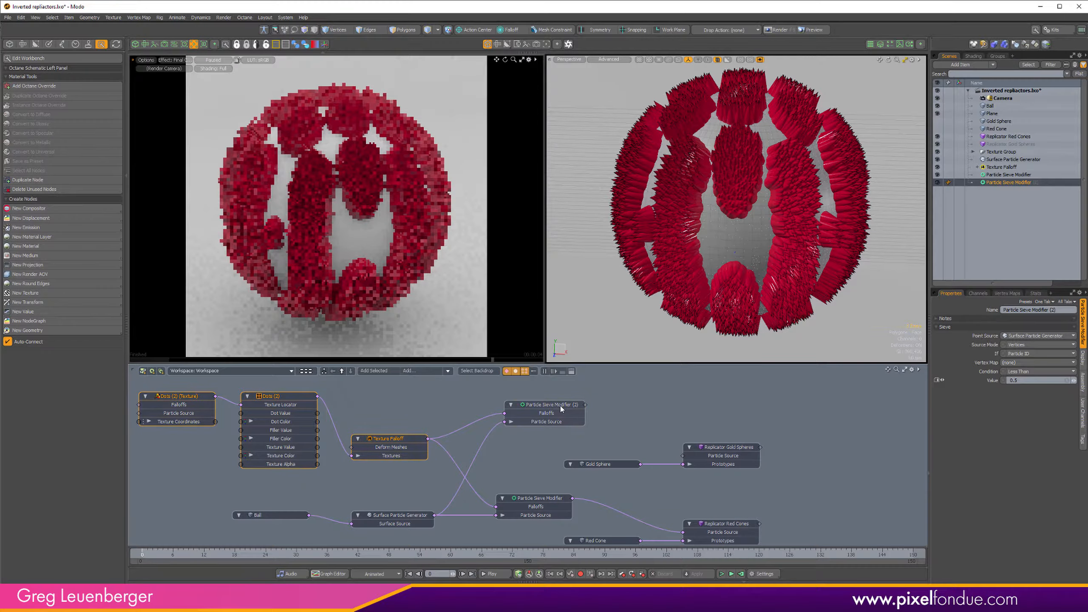
pyautogui.click(535, 507)
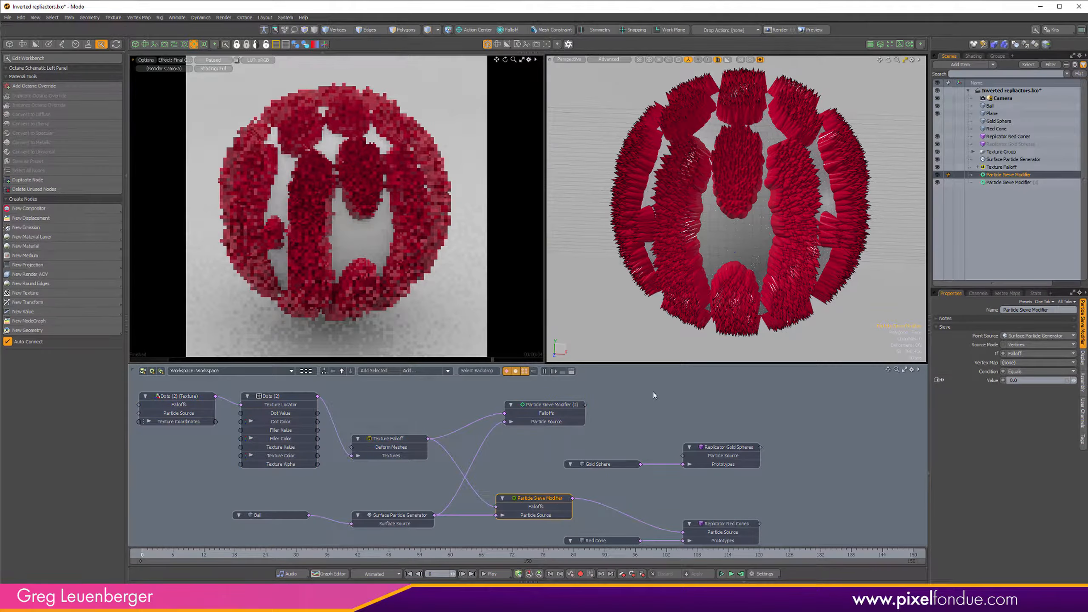
pyautogui.click(556, 410)
pyautogui.click(1036, 353)
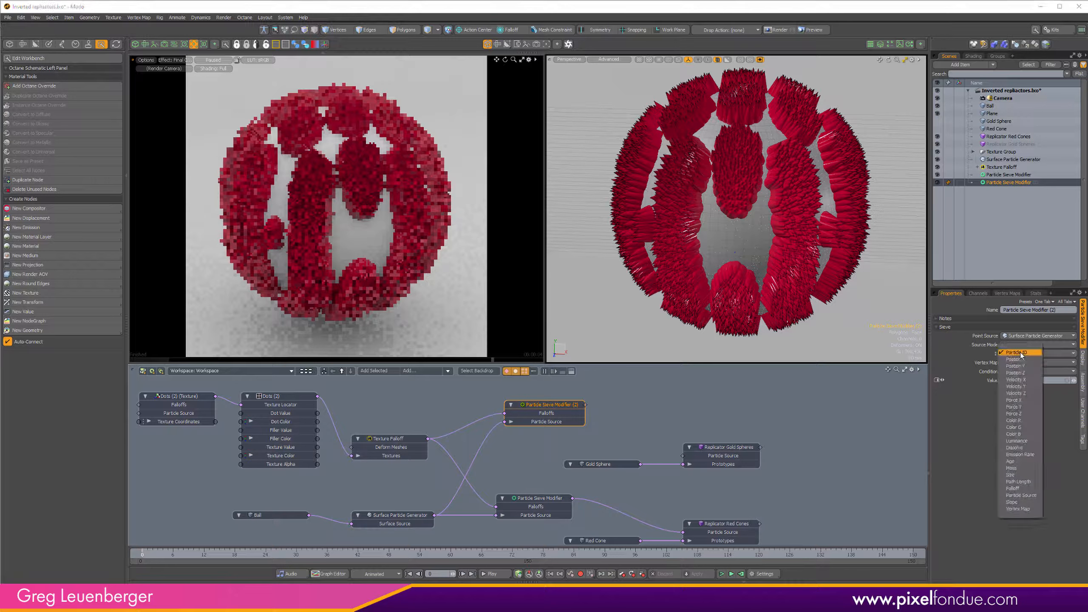
pyautogui.click(1022, 488)
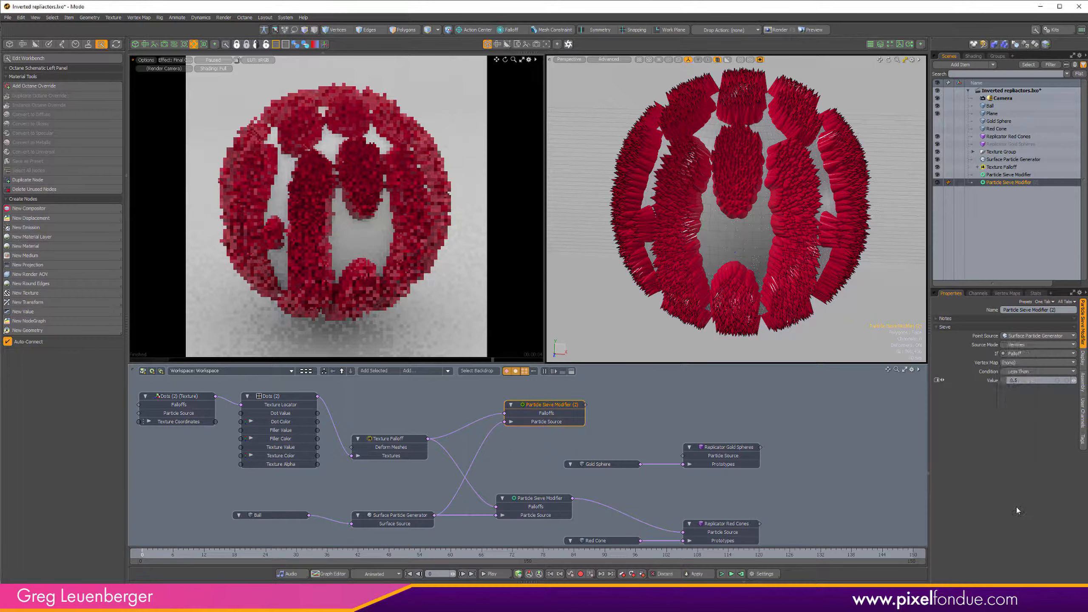
pyautogui.click(1028, 371)
pyautogui.click(1029, 401)
pyautogui.write('1')
pyautogui.press('Return')
# - Connect Particle Sieve Modifier (2) to Replicator Gold Spheres' Particle Source and resume the render preview with the gold spheres shown
pyautogui.moveTo(660, 461); pyautogui.dragTo(696, 461)
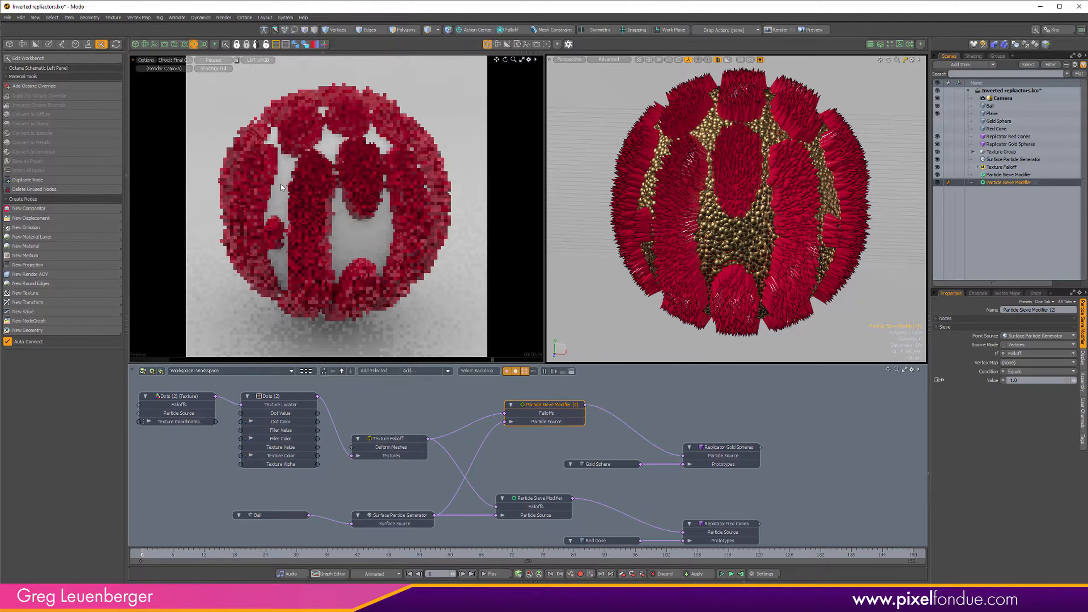
pyautogui.click(216, 61)
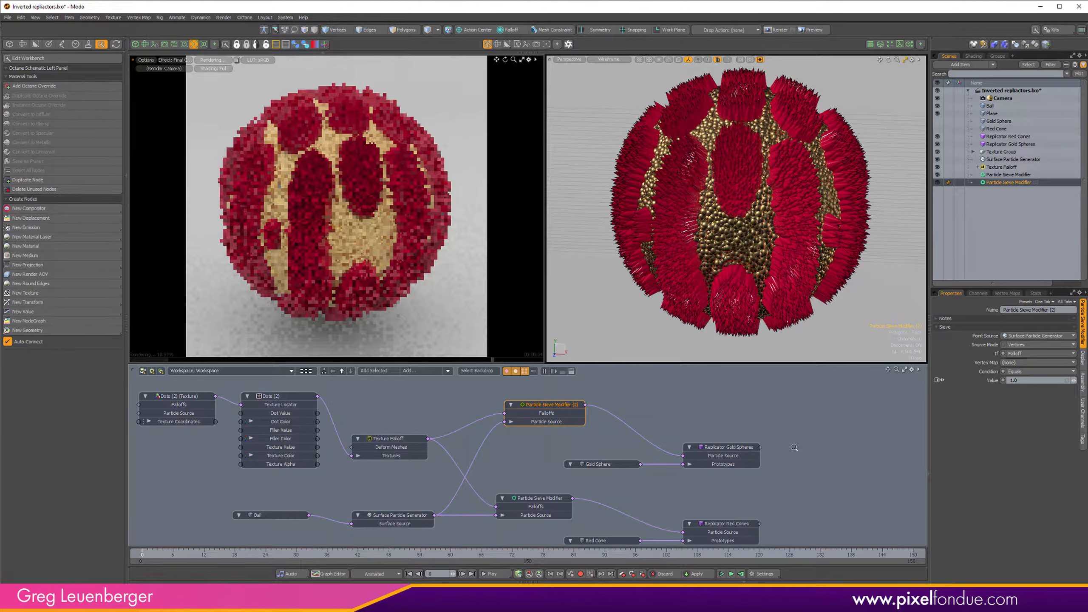
# - Review the finished node network and the If criteria available for Particle Sieve Modifier (2)
pyautogui.scroll(-3, 795, 449)
pyautogui.keyDown('alt'); pyautogui.moveTo(796, 449); pyautogui.dragTo(763, 444); pyautogui.keyUp('alt')
pyautogui.scroll(1, 762, 444)
pyautogui.scroll(5, 531, 490)
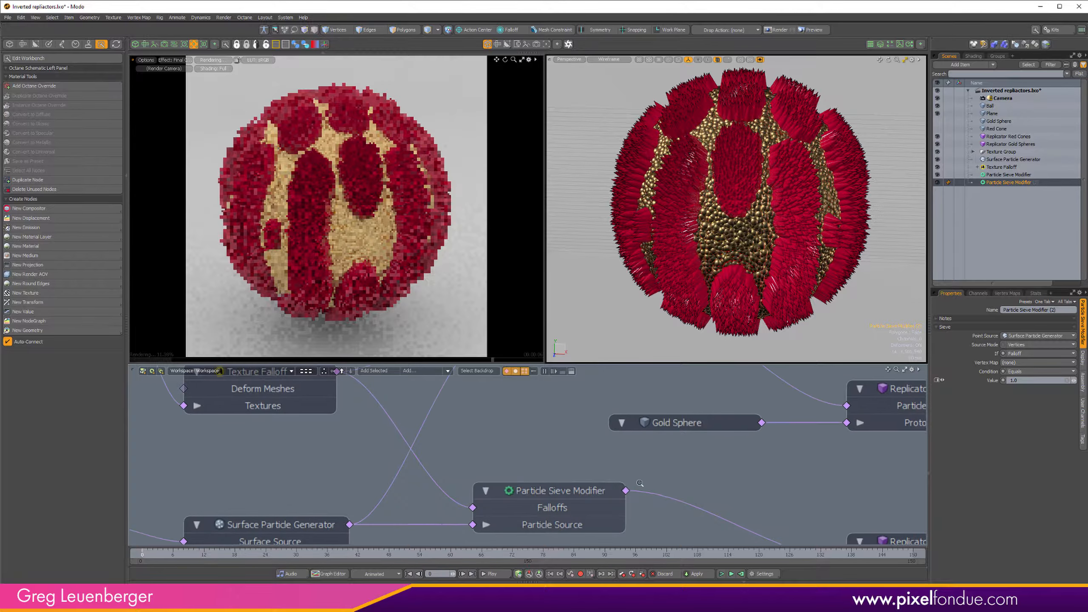
pyautogui.scroll(-6, 531, 491)
pyautogui.scroll(3, 574, 482)
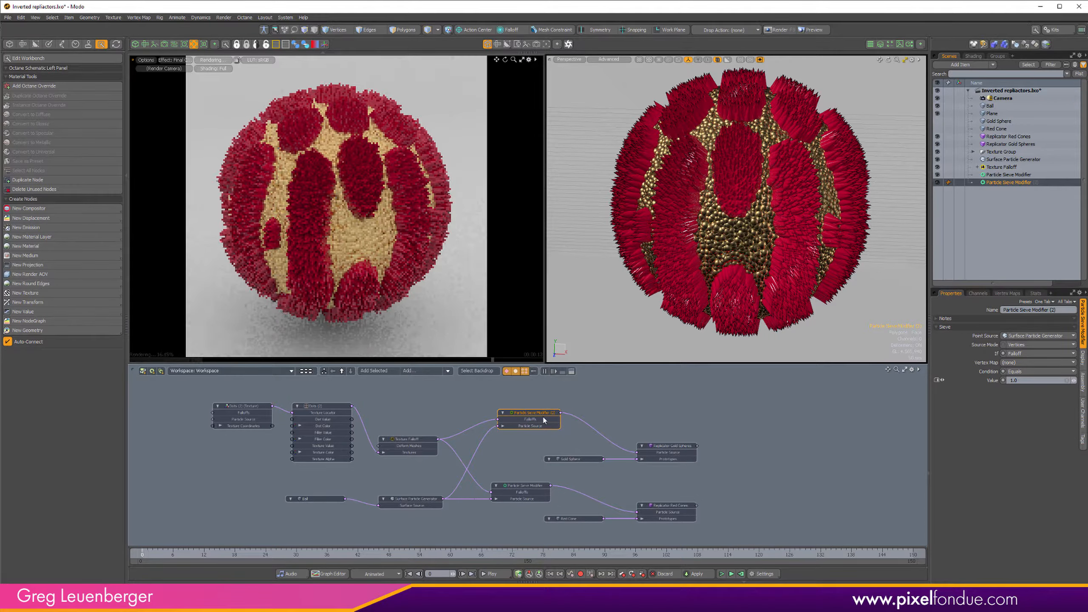
pyautogui.keyDown('ctrl'); pyautogui.keyDown('alt'); pyautogui.moveTo(526, 411); pyautogui.dragTo(626, 403); pyautogui.keyUp('alt'); pyautogui.keyUp('ctrl')
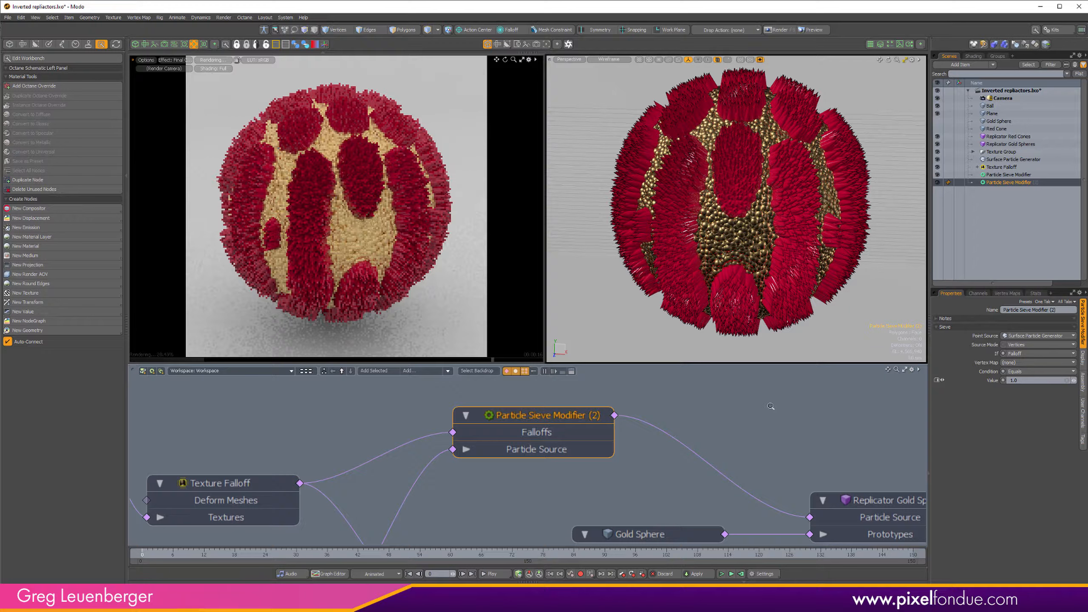
pyautogui.click(1037, 353)
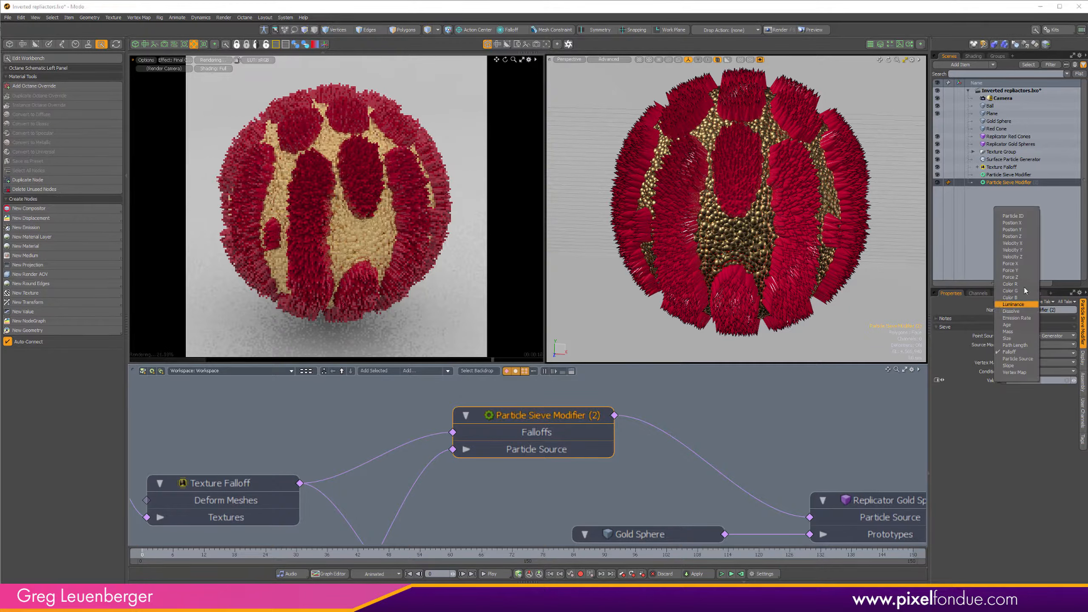
pyautogui.click(1044, 182)
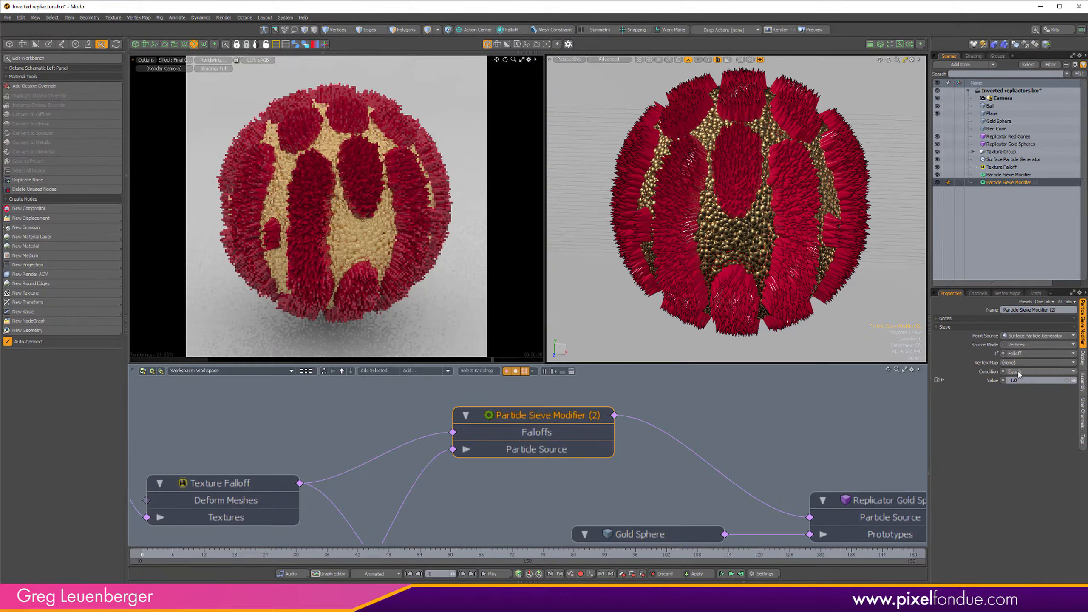
pyautogui.scroll(-3, 667, 423)
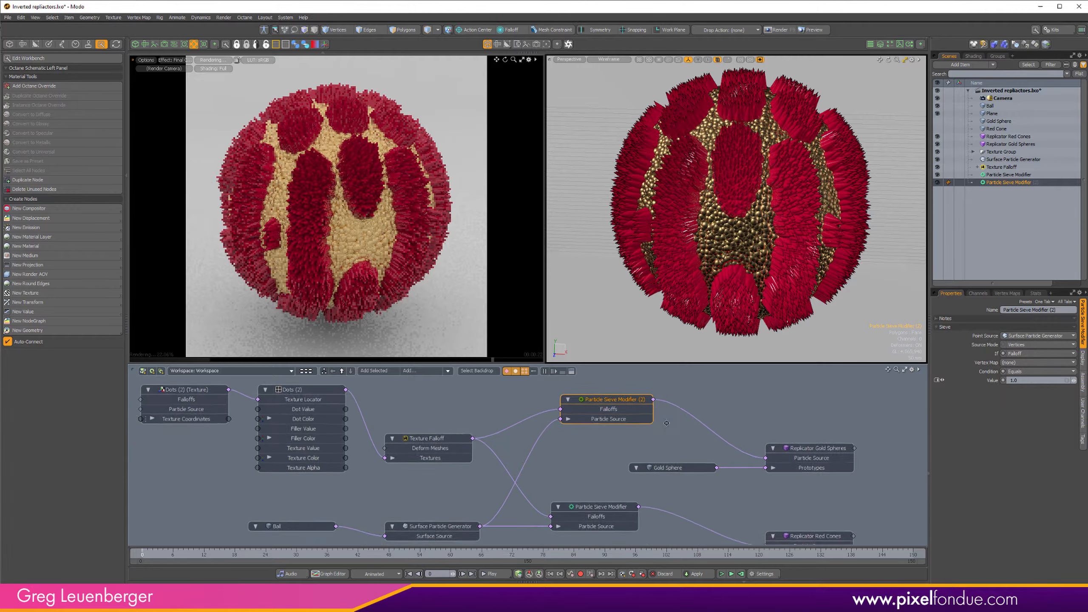
pyautogui.scroll(-3, 666, 422)
pyautogui.keyDown('alt'); pyautogui.moveTo(667, 423); pyautogui.dragTo(636, 433); pyautogui.keyUp('alt')
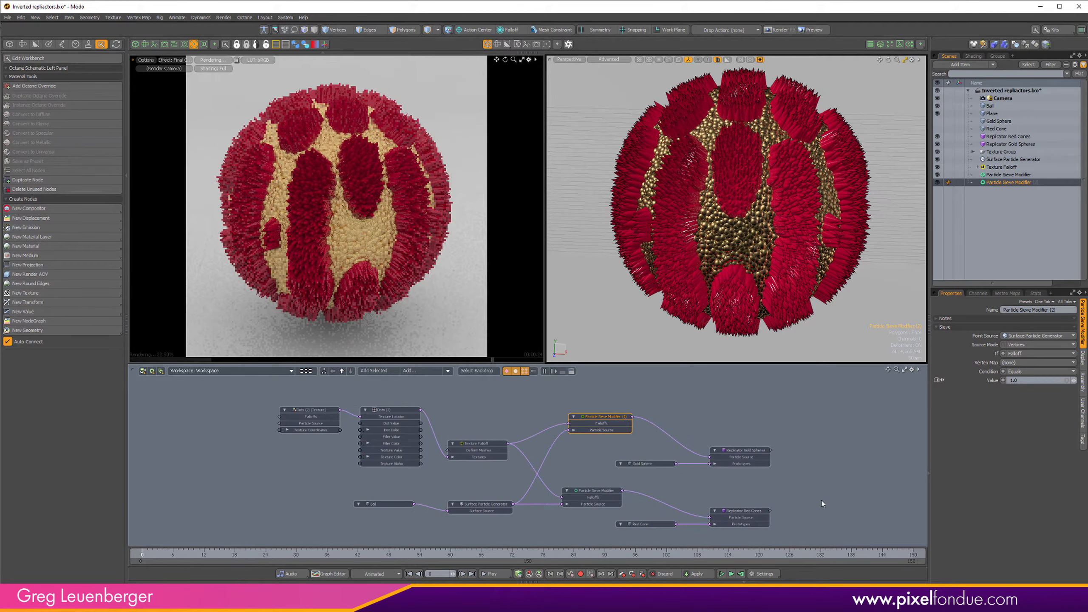